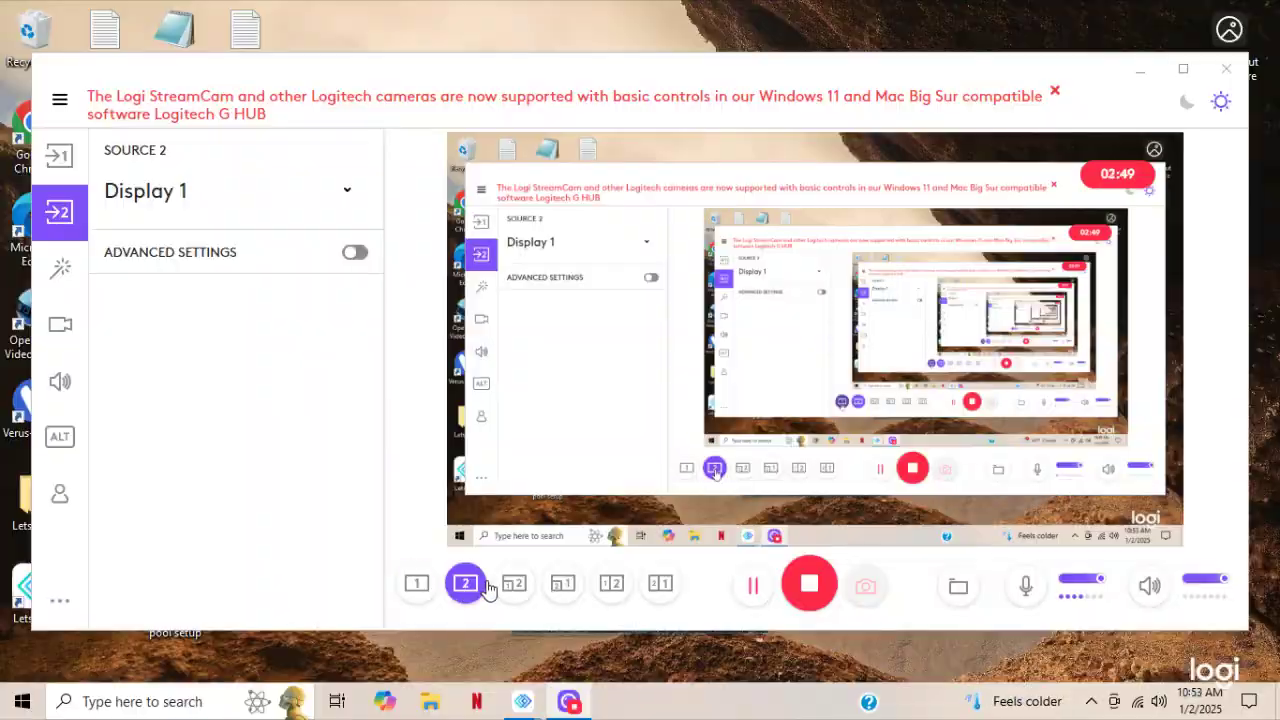
Step: Show the mirrored phone full screen in LetsView and dismiss the notification shade
{"action": "left_click", "coordinate": [1133, 76]}
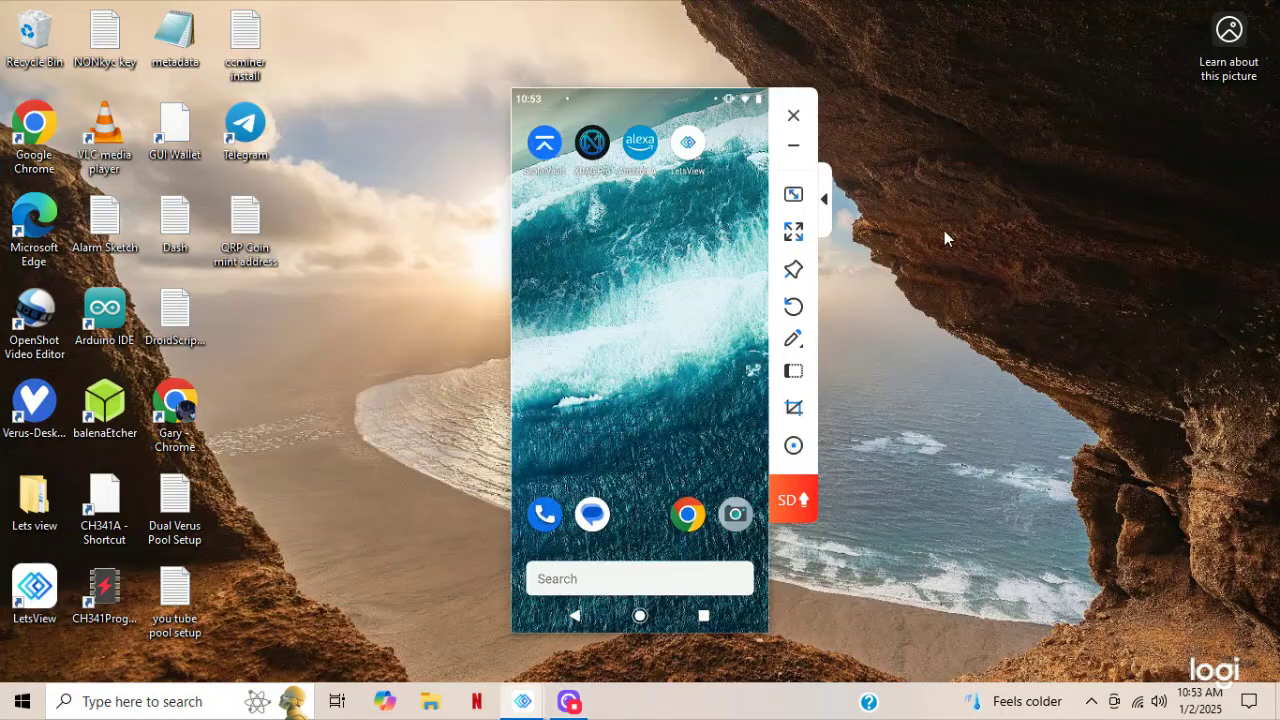
{"action": "left_click", "coordinate": [795, 234]}
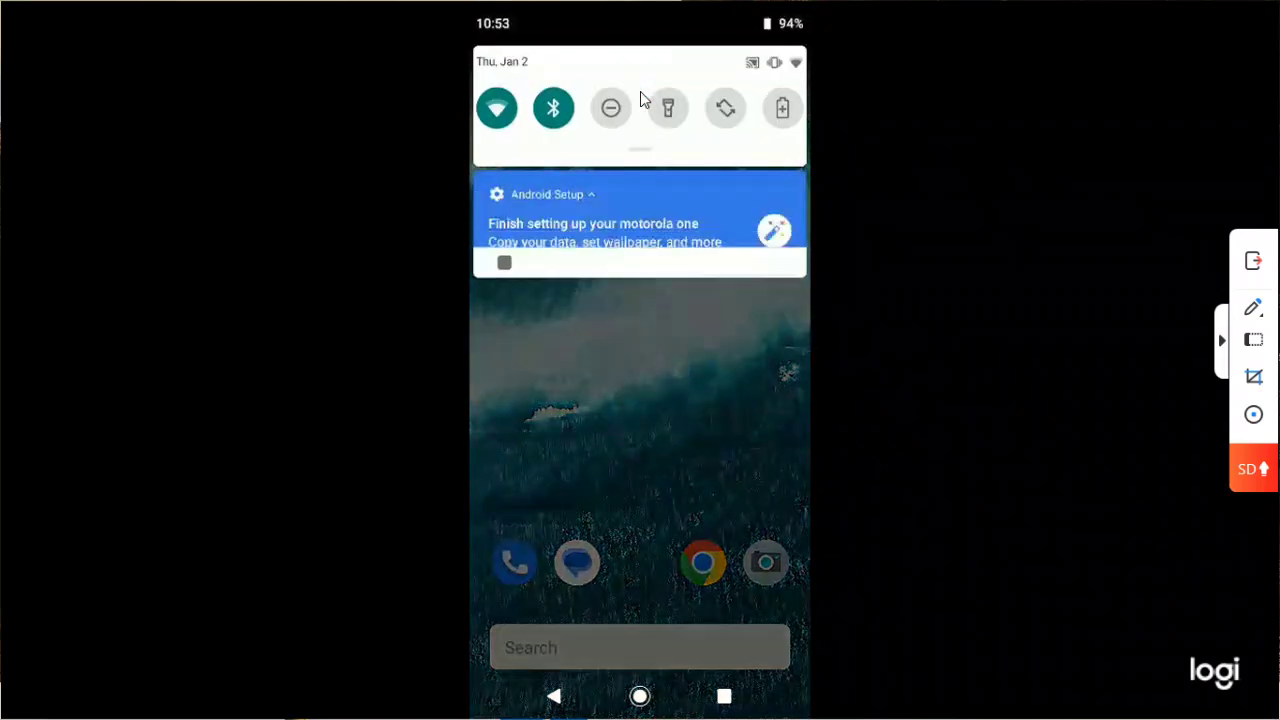
{"action": "left_click", "coordinate": [640, 91]}
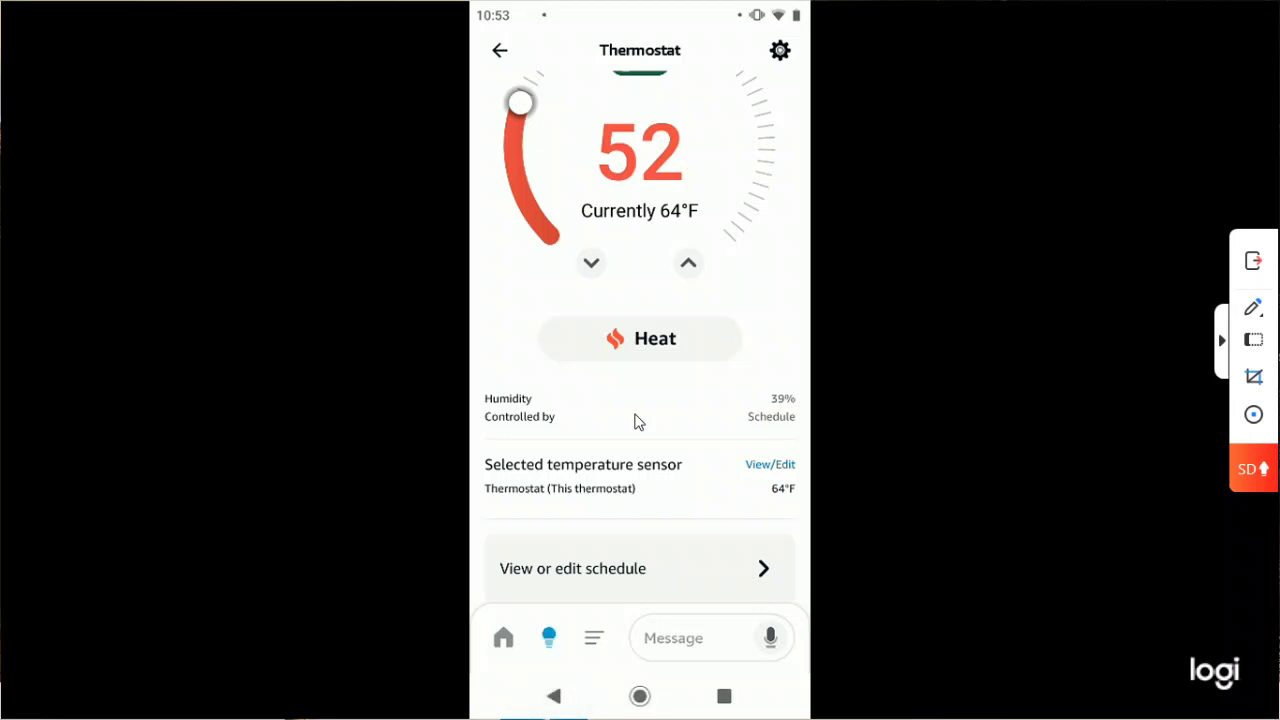
Step: Return to the Alexa devices list and open the Thermostat device
{"action": "key", "text": "Escape"}
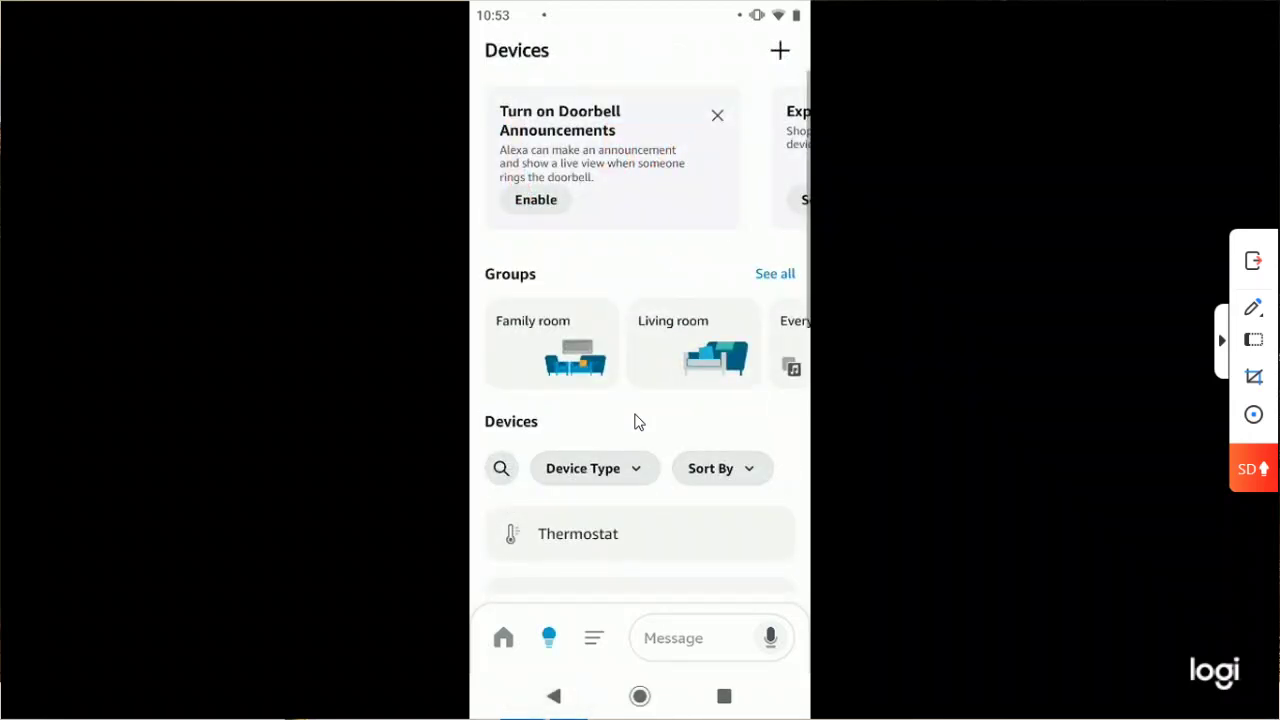
{"action": "key", "text": "Escape"}
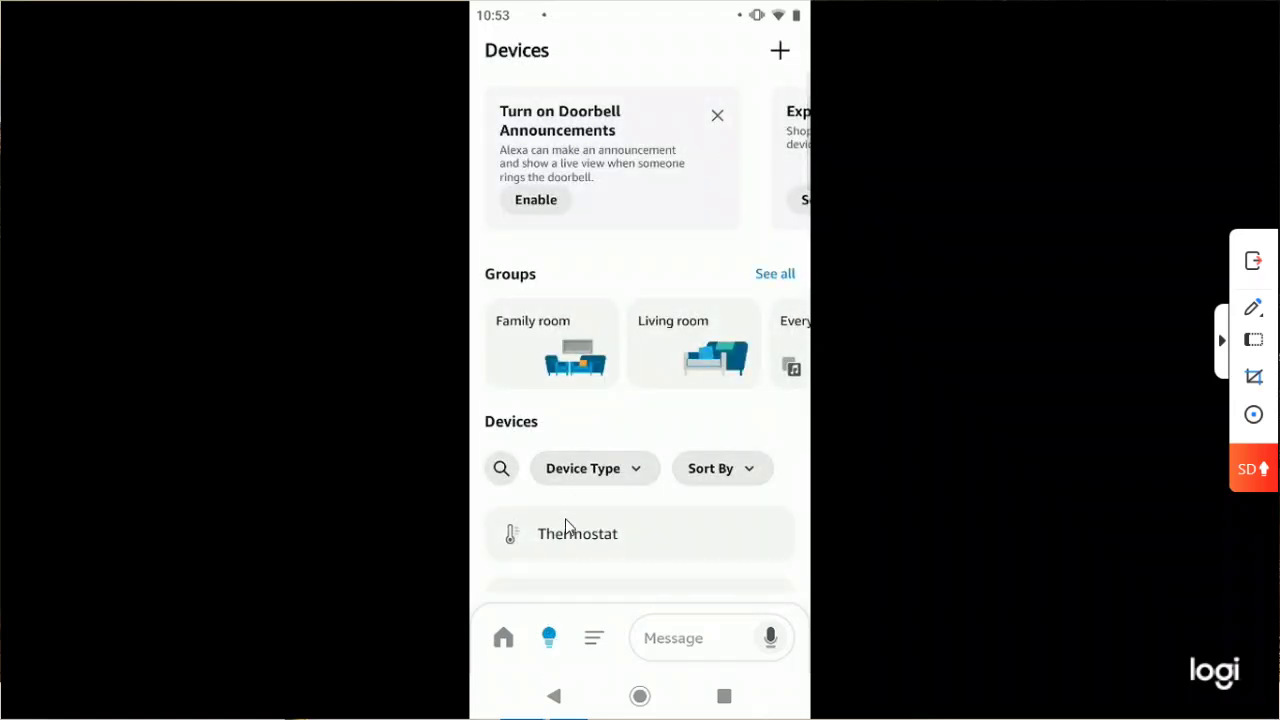
{"action": "left_click_drag", "start_coordinate": [563, 523], "coordinate": [580, 423]}
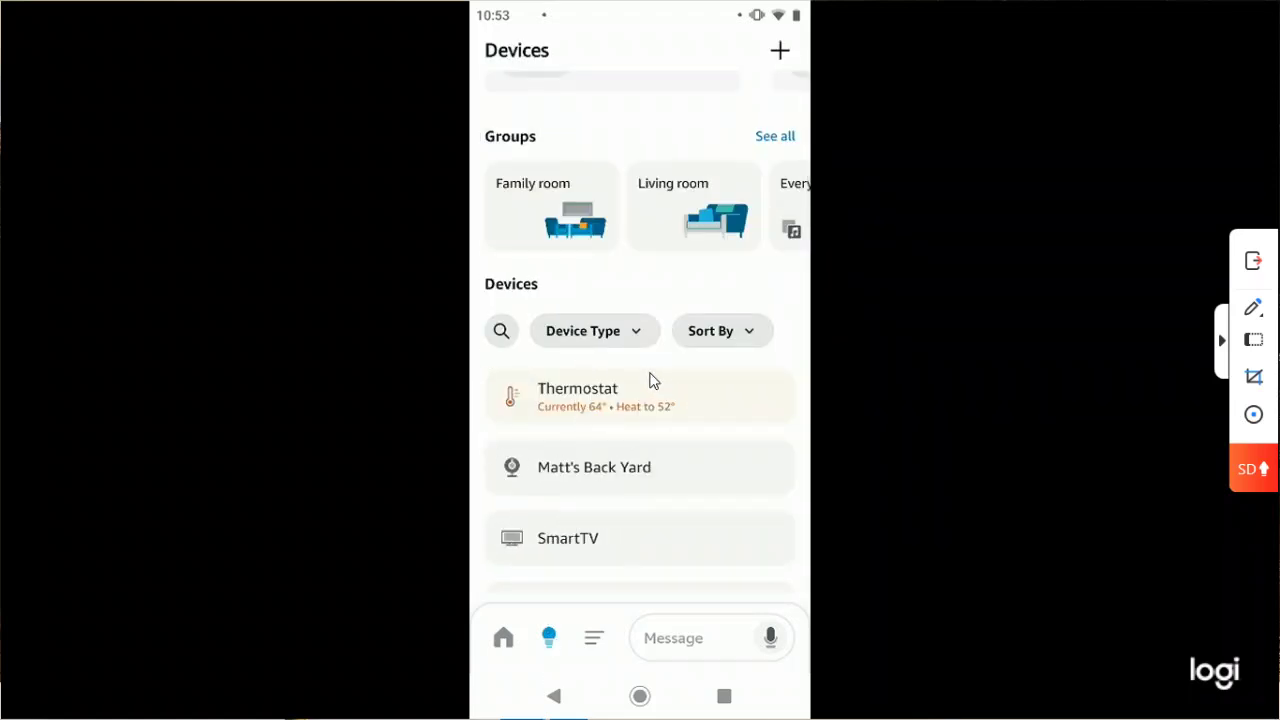
{"action": "left_click", "coordinate": [600, 515]}
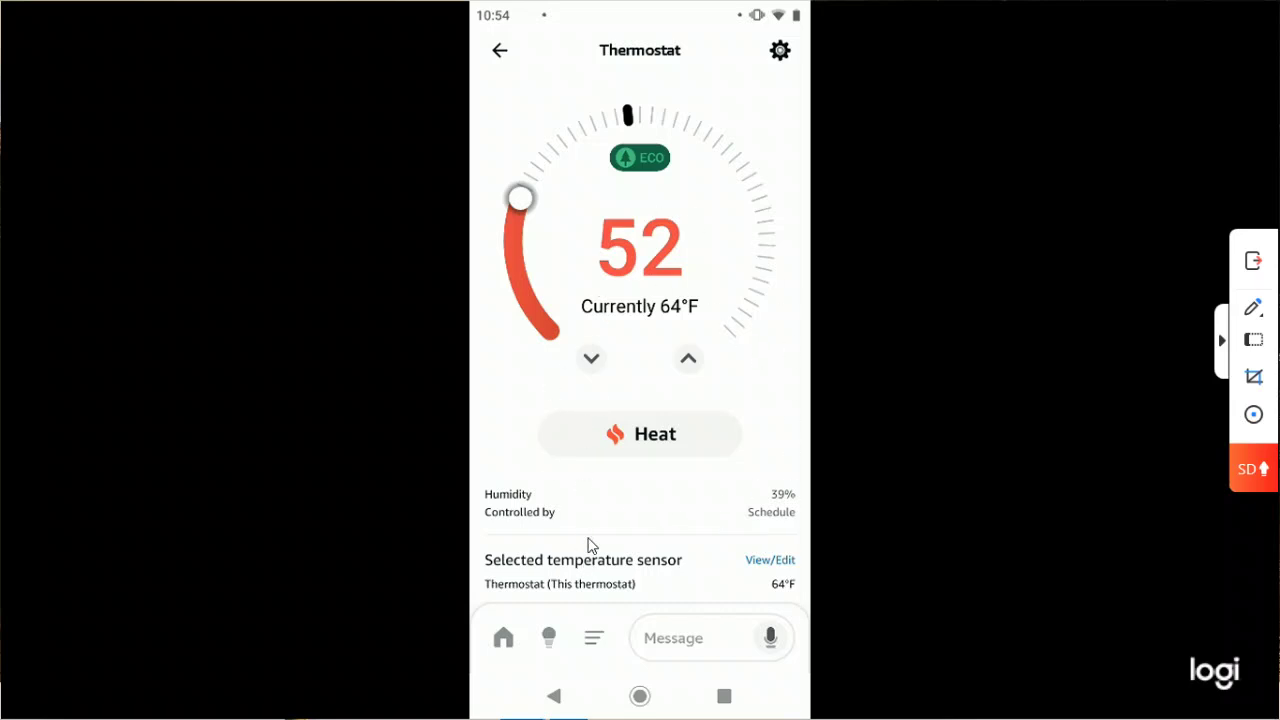
Step: Scroll down the Thermostat page to 'View or edit schedule'
{"action": "scroll", "coordinate": [587, 543], "scroll_direction": "down", "scroll_amount": 2}
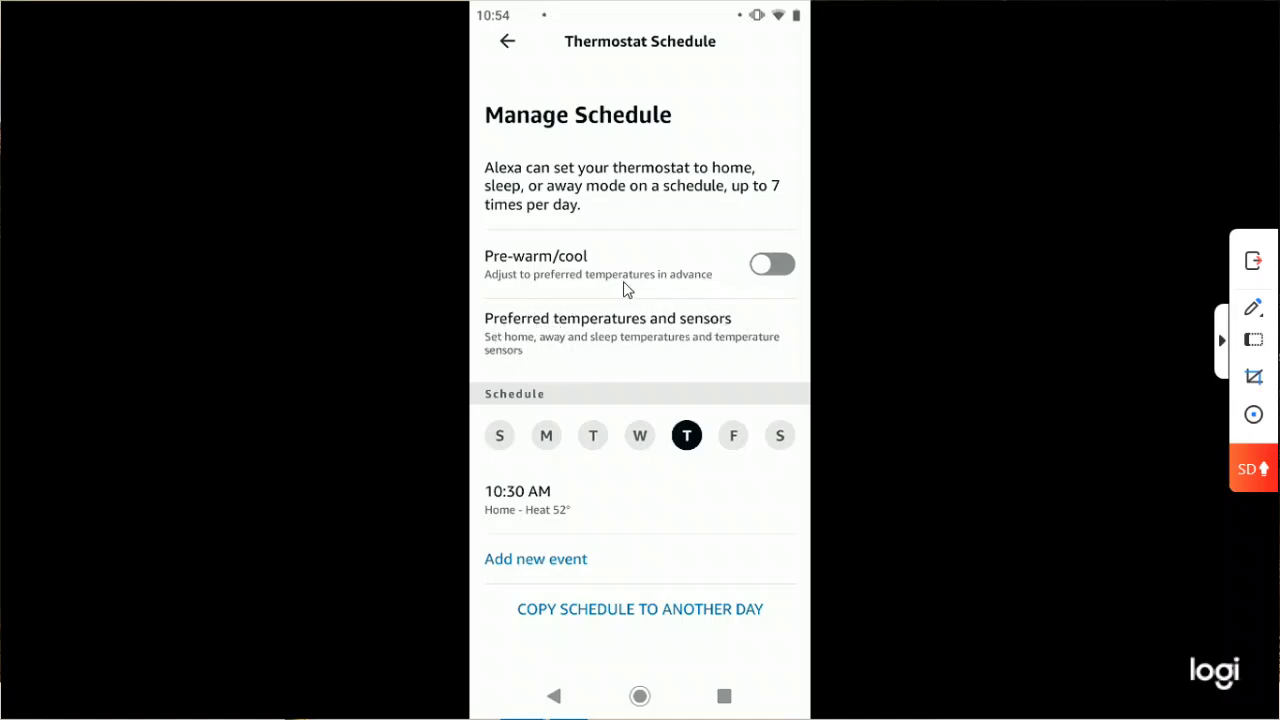
Step: In Preferred temperatures and sensors, edit the Home temperature to heat to 65°
{"action": "left_click", "coordinate": [656, 392]}
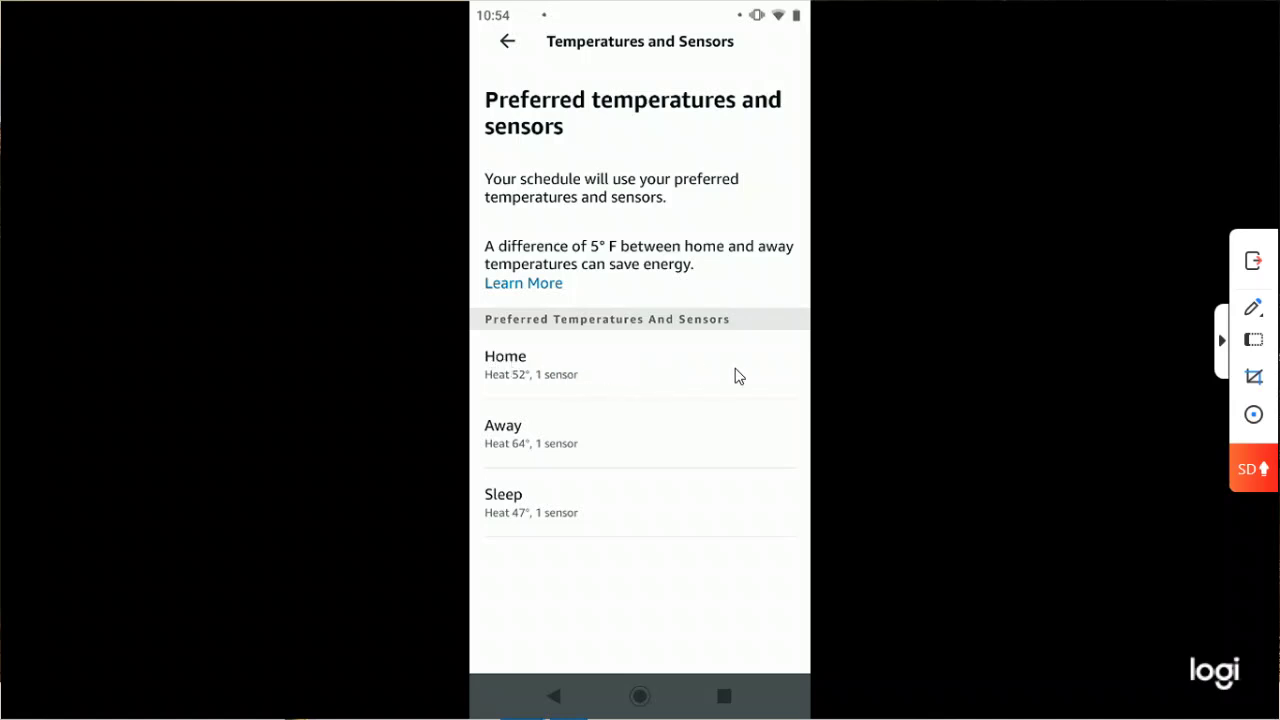
{"action": "left_click", "coordinate": [507, 364]}
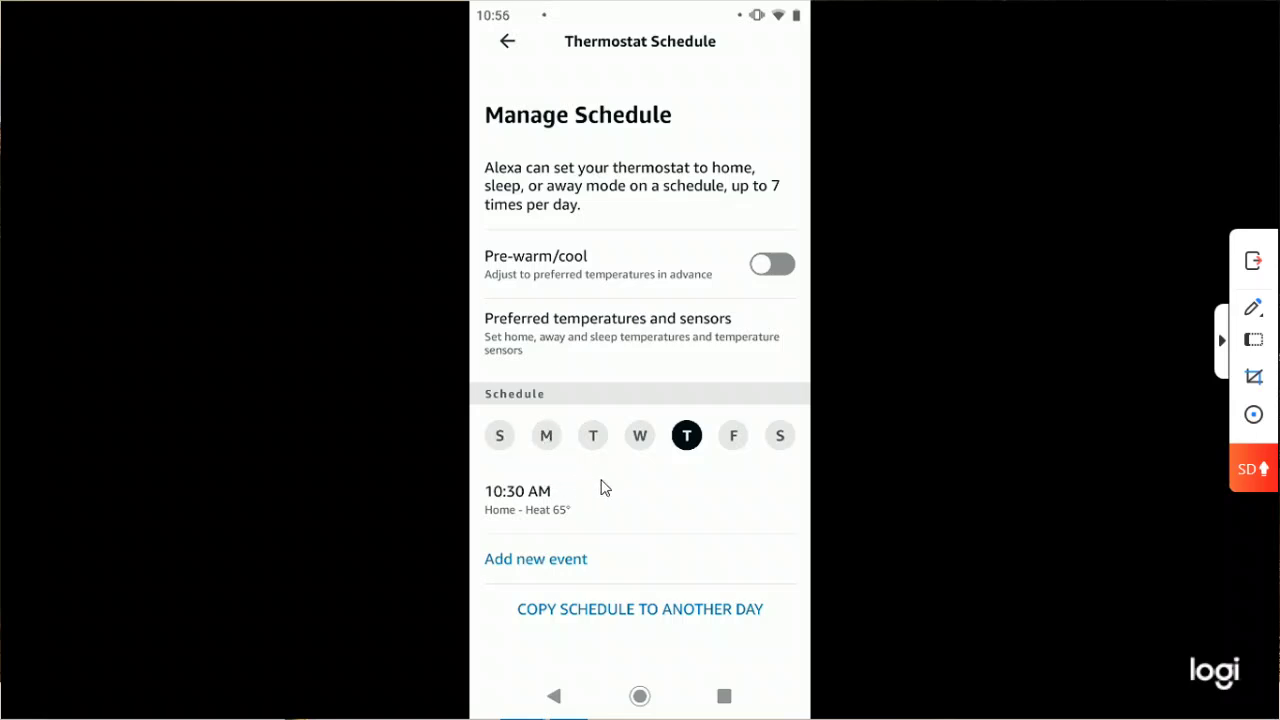
Step: Select Sunday's schedule and start a new event in Home mode
{"action": "left_click", "coordinate": [497, 437]}
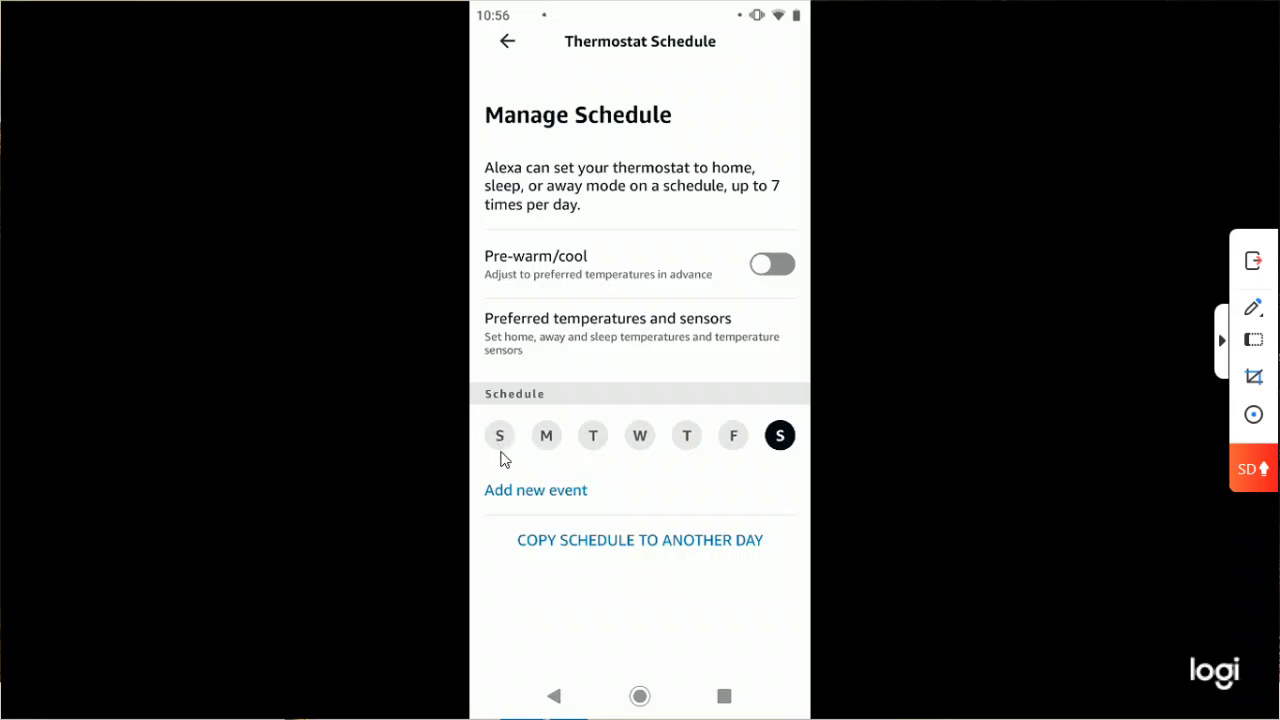
{"action": "left_click", "coordinate": [502, 452]}
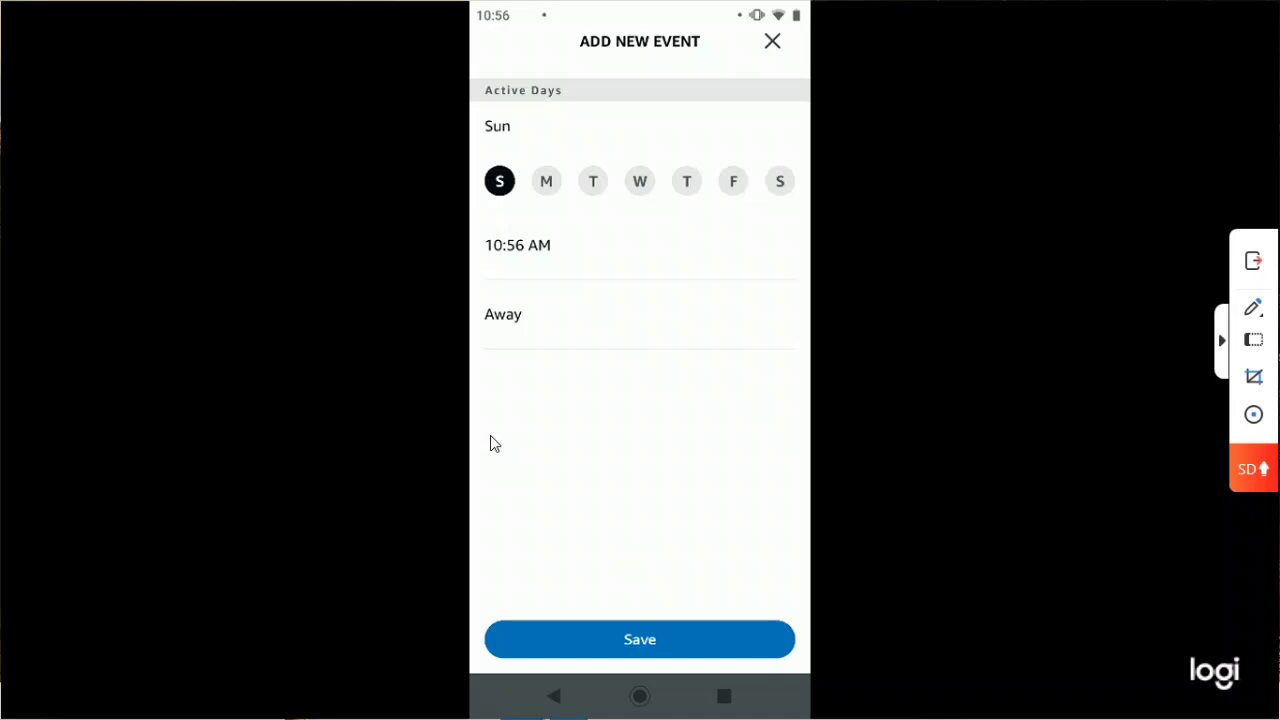
{"action": "left_click", "coordinate": [488, 348]}
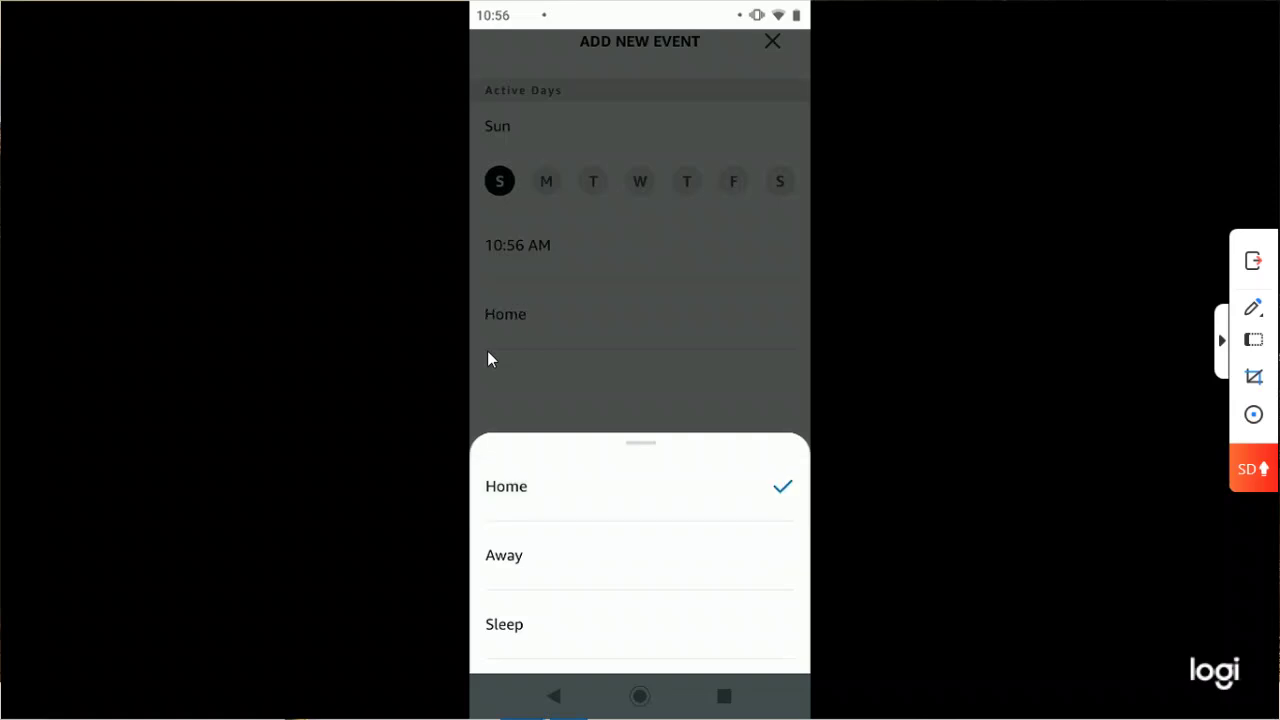
{"action": "left_click", "coordinate": [488, 352]}
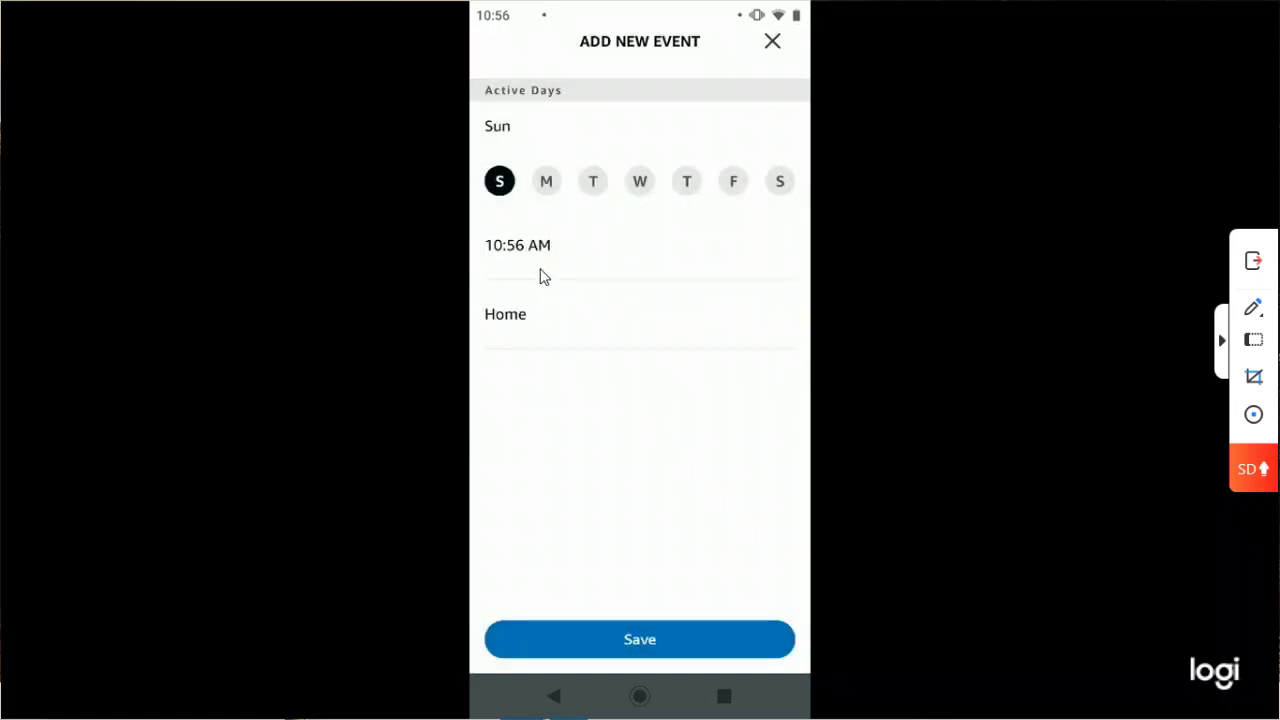
Step: Set the Home event time to 7:30 AM and save it
{"action": "left_click", "coordinate": [540, 276]}
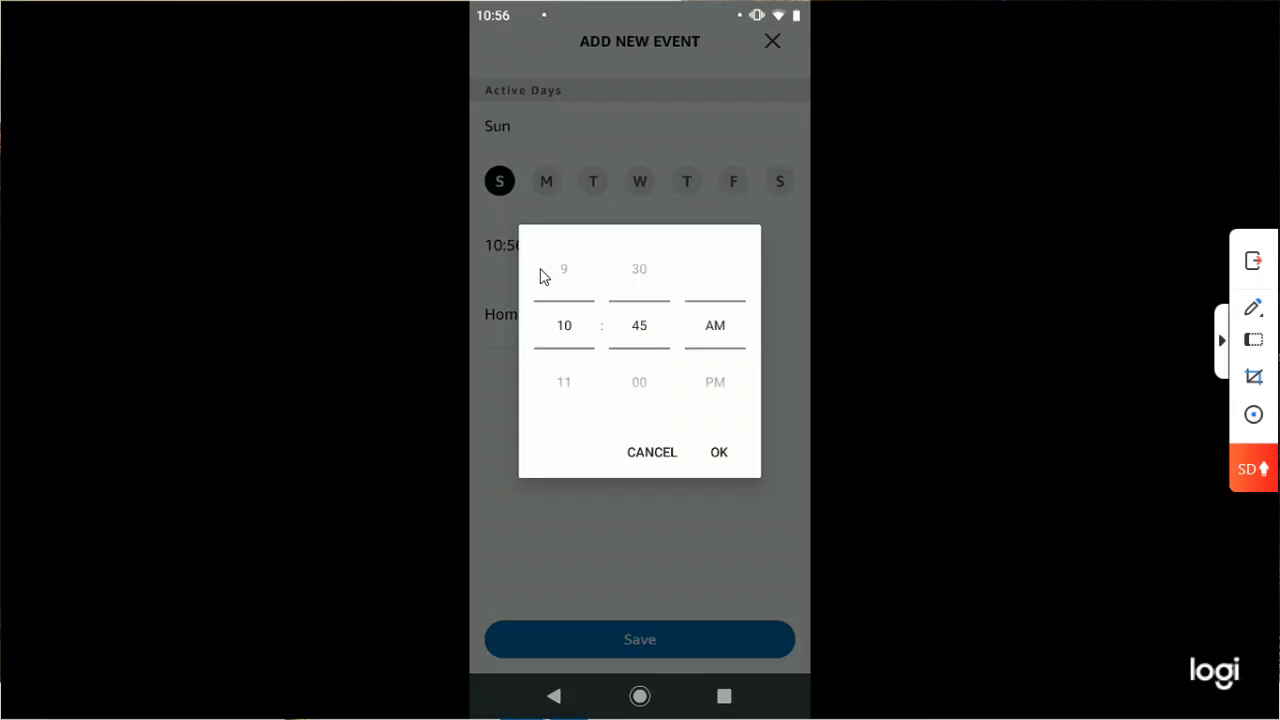
{"action": "scroll", "coordinate": [540, 276], "scroll_direction": "up", "scroll_amount": 1}
{"action": "scroll", "coordinate": [540, 276], "scroll_direction": "up", "scroll_amount": 2}
{"action": "scroll", "coordinate": [540, 276], "scroll_direction": "up", "scroll_amount": 1}
{"action": "key", "text": "Up"}
{"action": "key", "text": "Escape"}
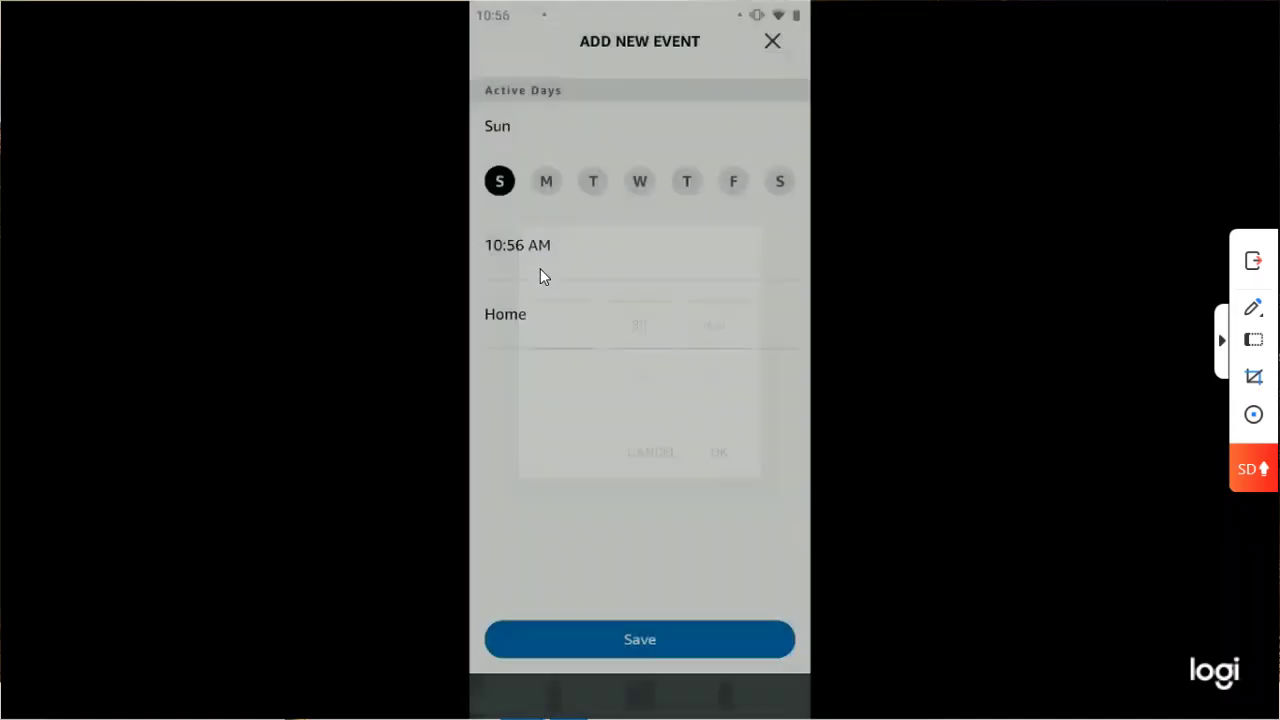
{"action": "left_click", "coordinate": [540, 276]}
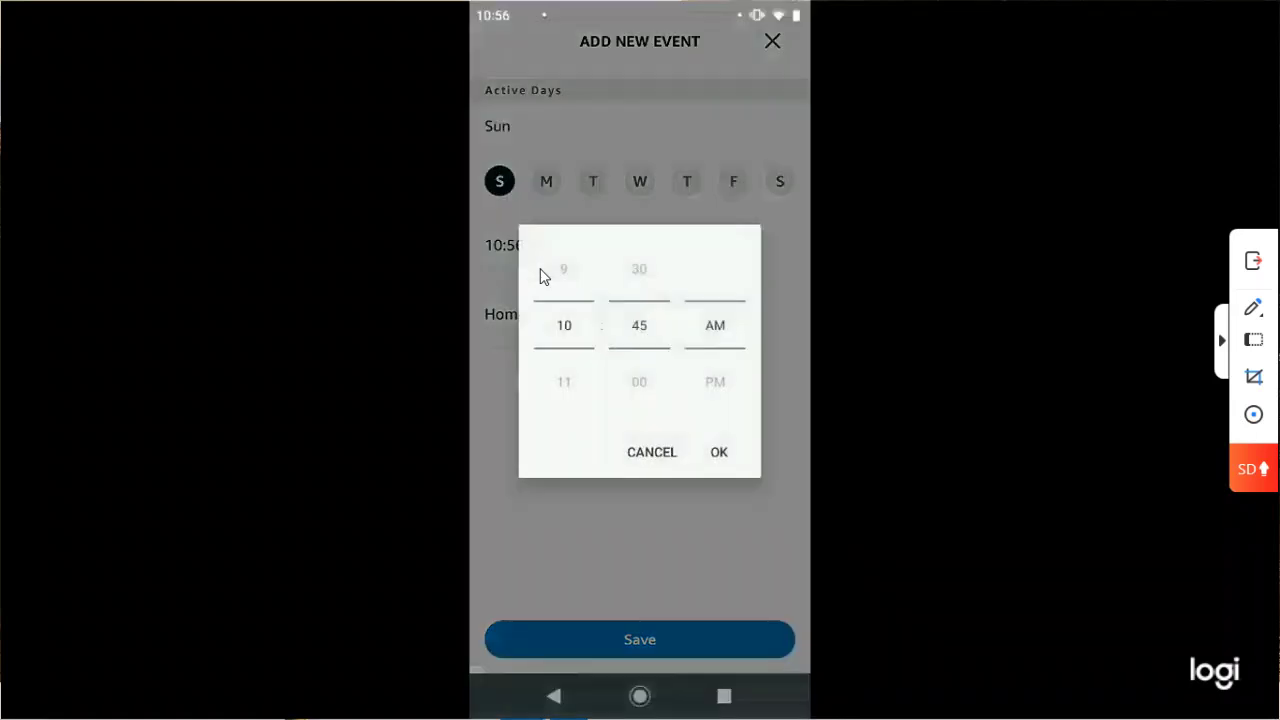
{"action": "scroll", "coordinate": [540, 276], "scroll_direction": "up", "scroll_amount": 1}
{"action": "scroll", "coordinate": [540, 276], "scroll_direction": "up", "scroll_amount": 1}
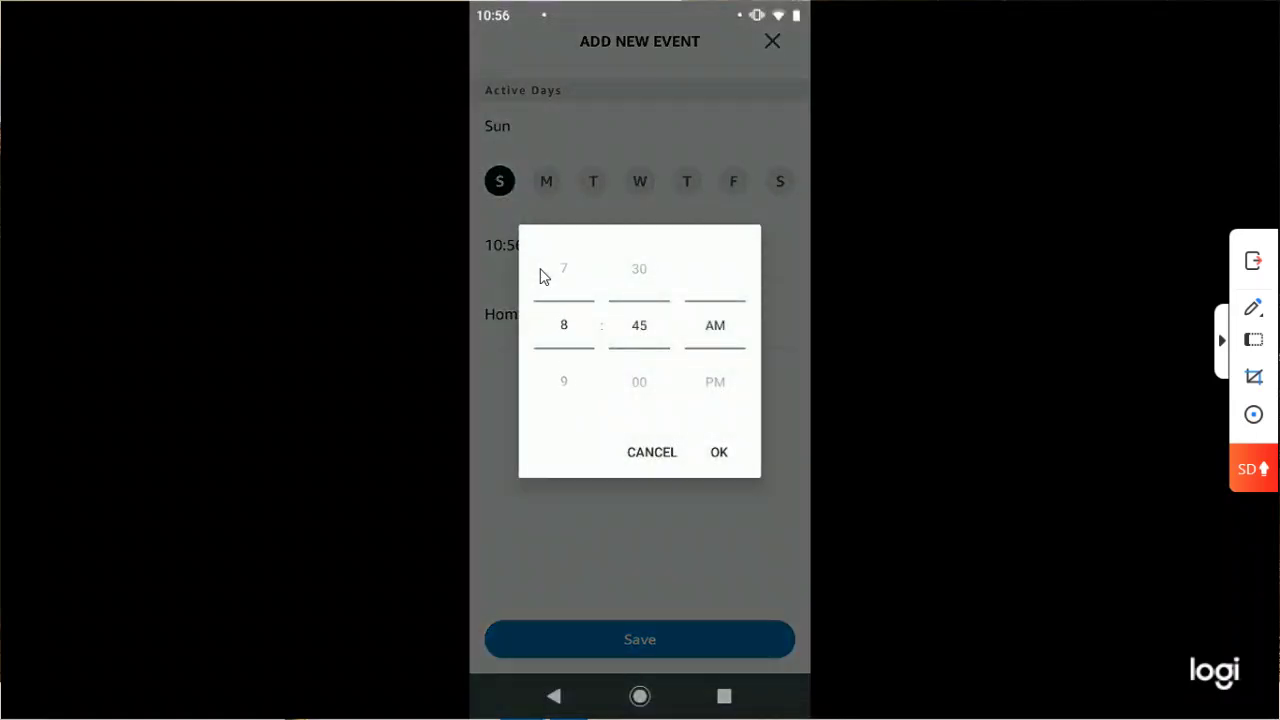
{"action": "scroll", "coordinate": [540, 276], "scroll_direction": "up", "scroll_amount": 1}
{"action": "scroll", "coordinate": [639, 325], "scroll_direction": "up", "scroll_amount": 1}
{"action": "key", "text": "Return"}
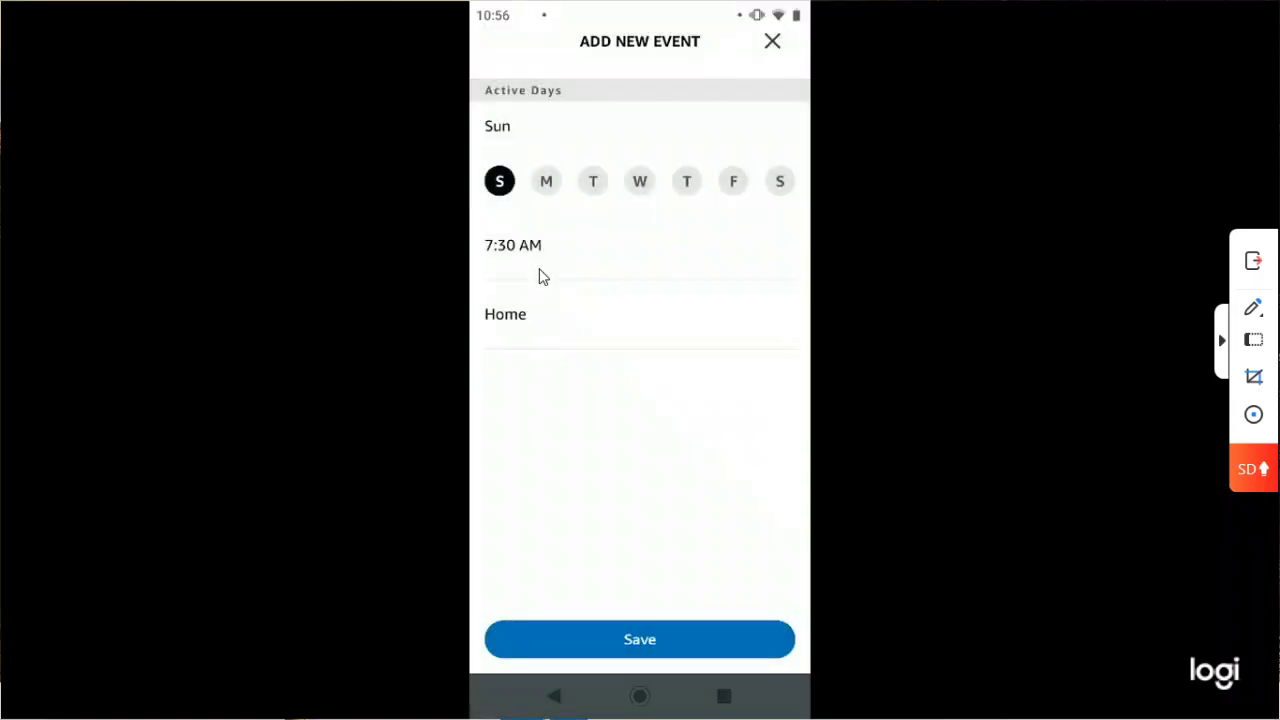
{"action": "key", "text": "Return"}
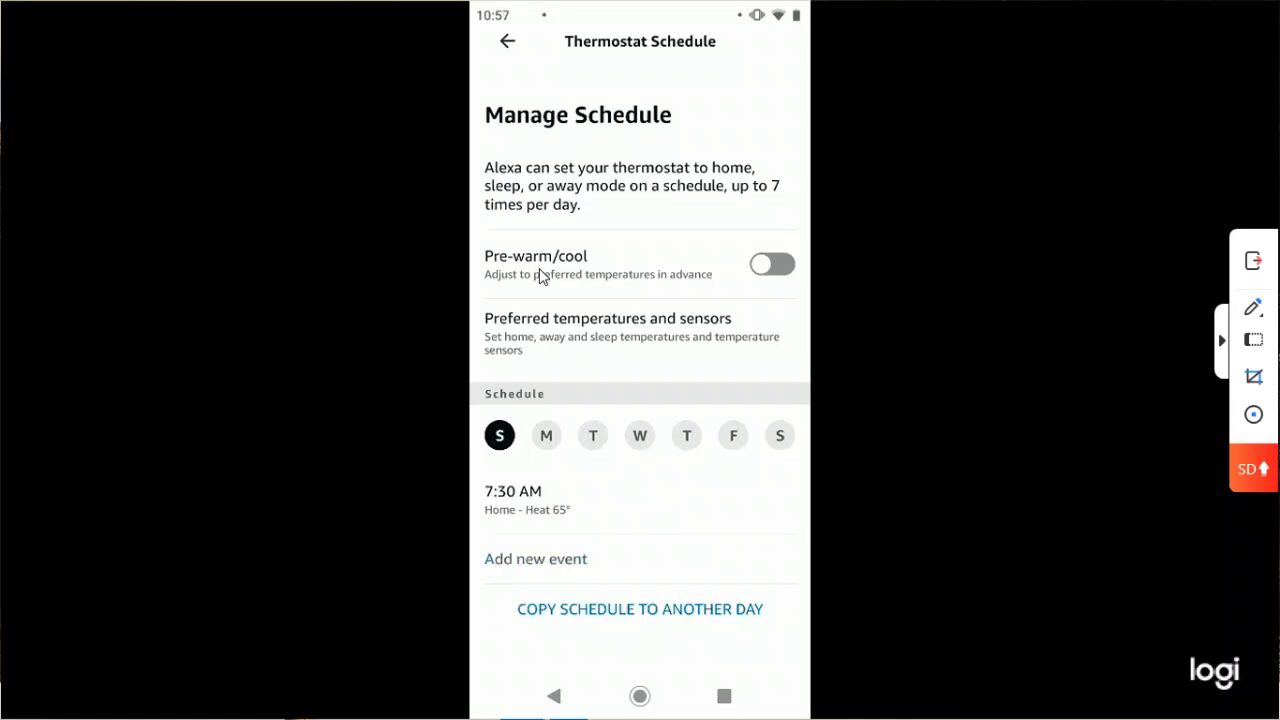
Step: Create a Sunday Away event at 9:45 AM (Heat 60°) and save it
{"action": "key", "text": "Return"}
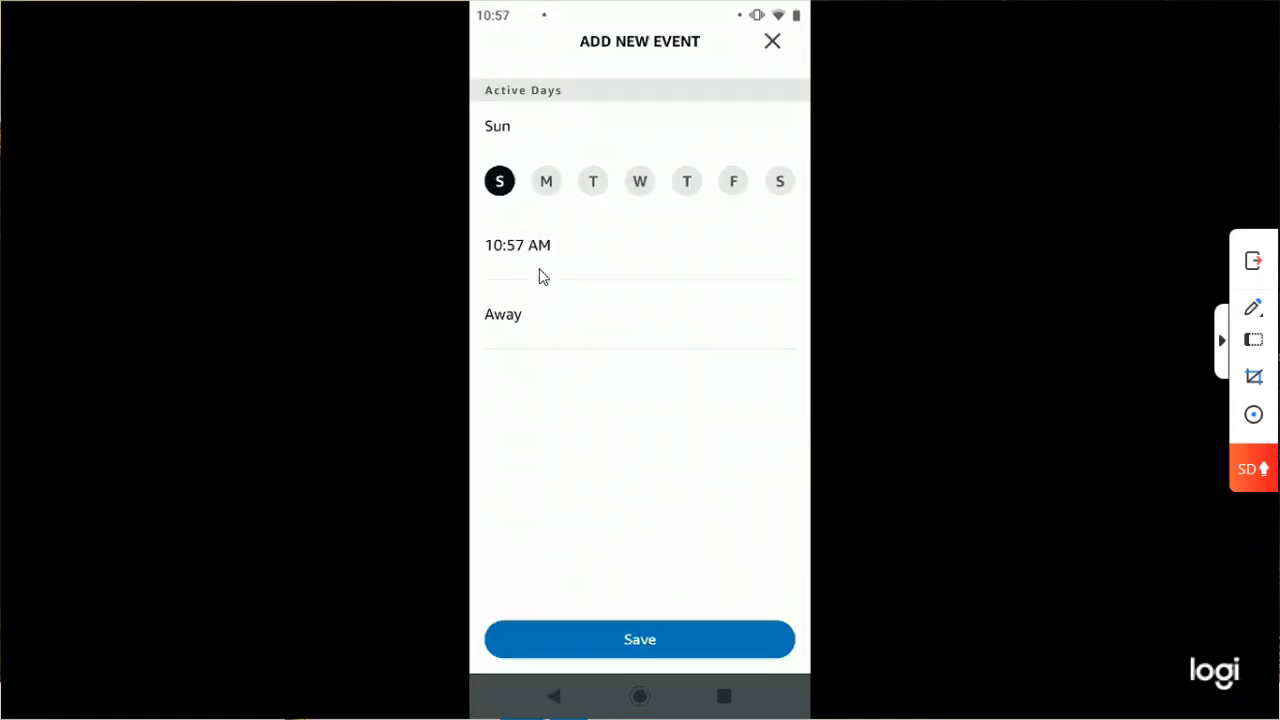
{"action": "left_click", "coordinate": [539, 272]}
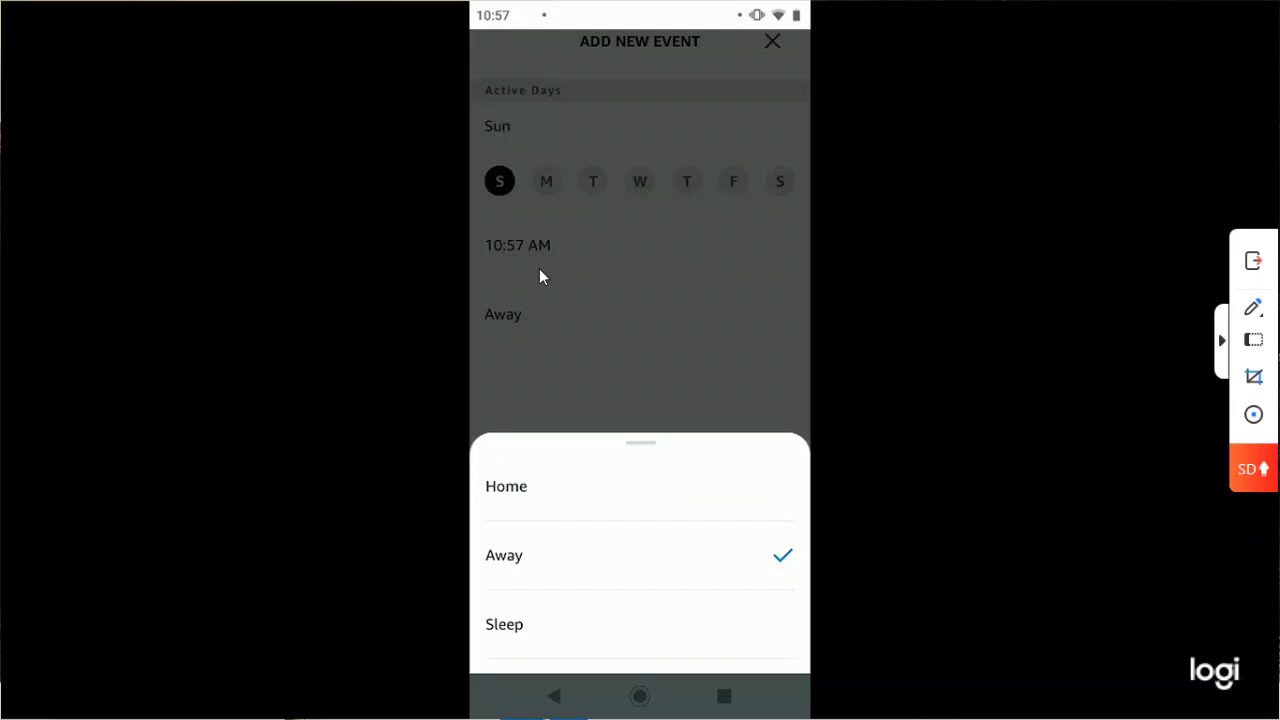
{"action": "left_click", "coordinate": [539, 276]}
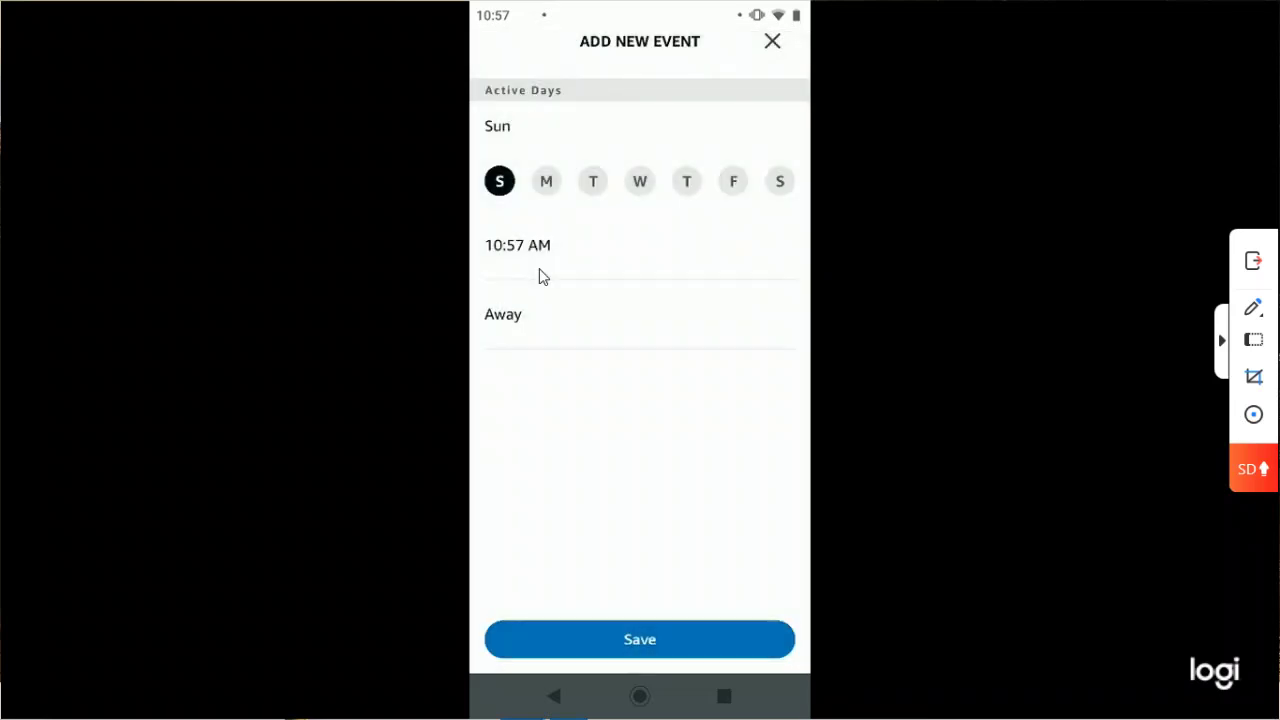
{"action": "left_click", "coordinate": [539, 272]}
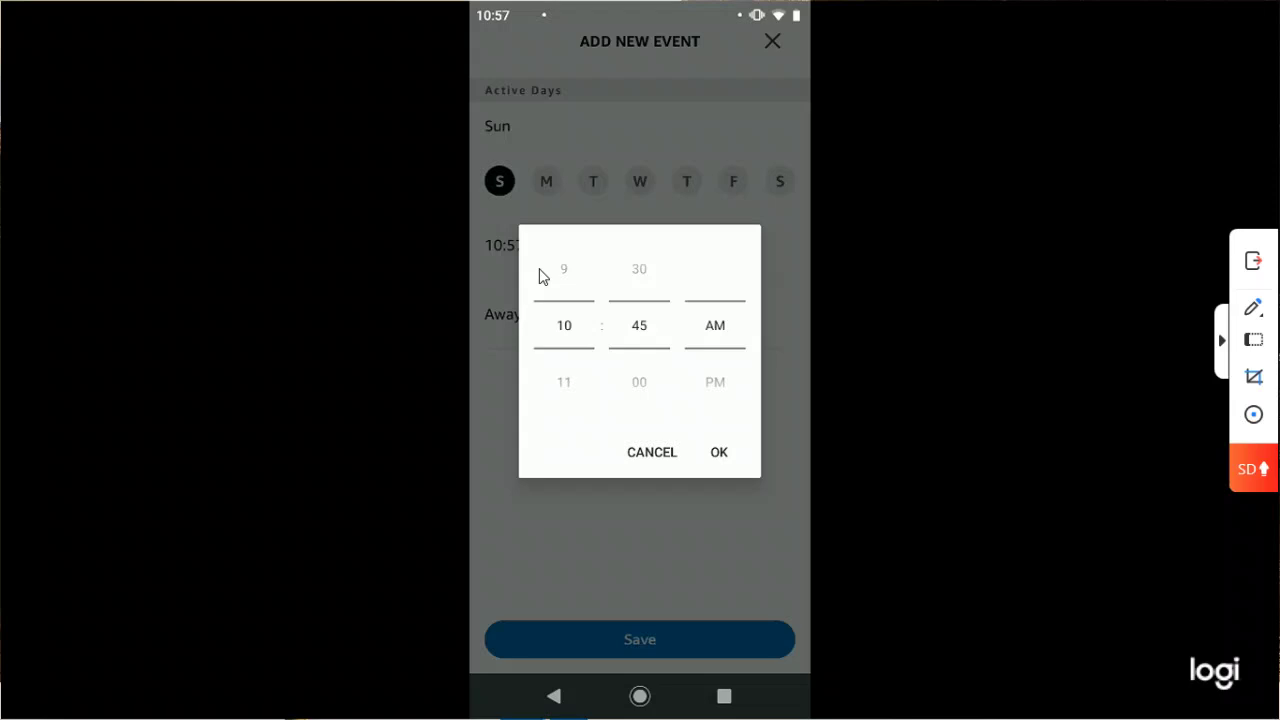
{"action": "left_click", "coordinate": [539, 276]}
{"action": "left_click", "coordinate": [719, 452]}
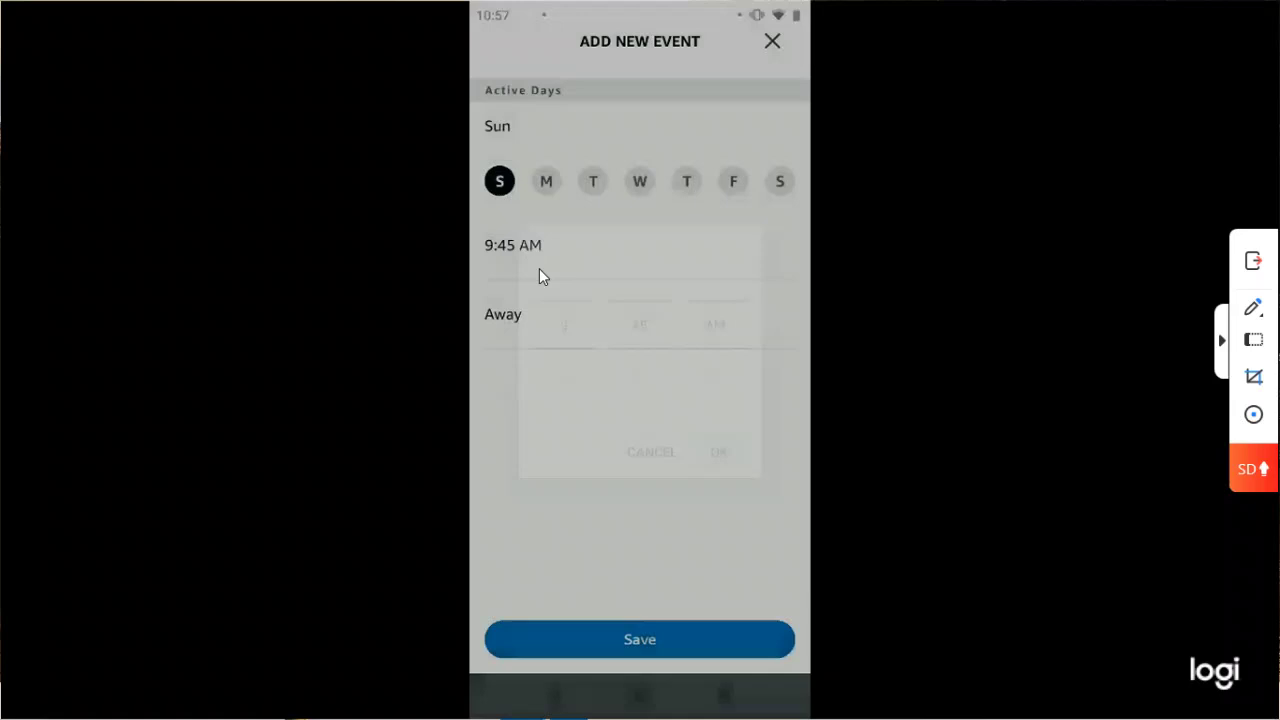
{"action": "left_click", "coordinate": [640, 639]}
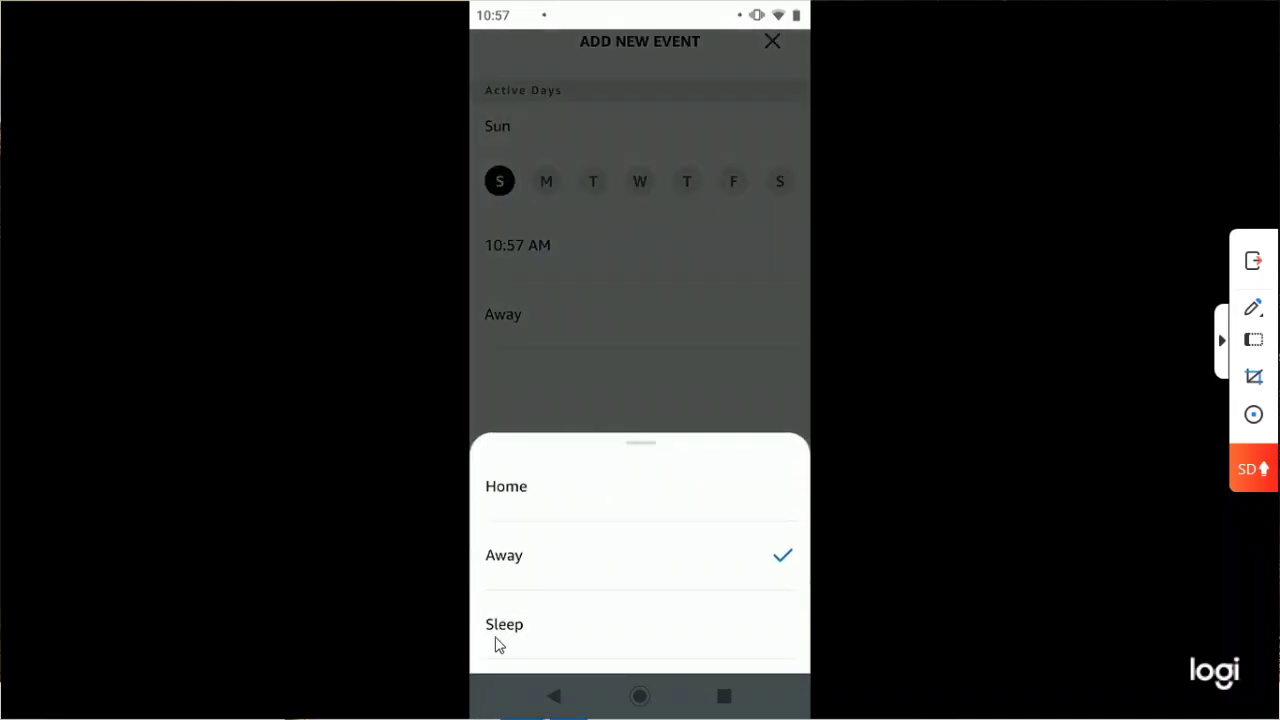
Step: Make the new Sunday event Sleep mode at 10:45 PM and save it
{"action": "left_click", "coordinate": [495, 637]}
{"action": "left_click", "coordinate": [500, 645]}
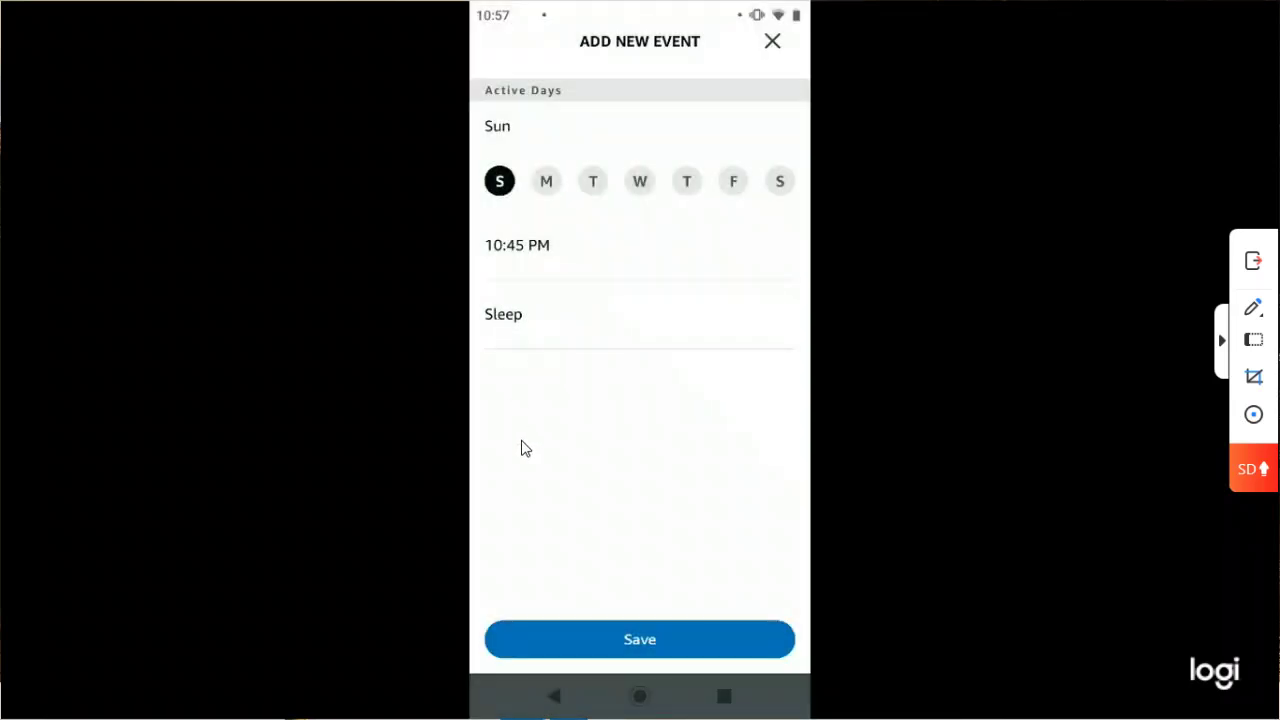
{"action": "left_click", "coordinate": [632, 637]}
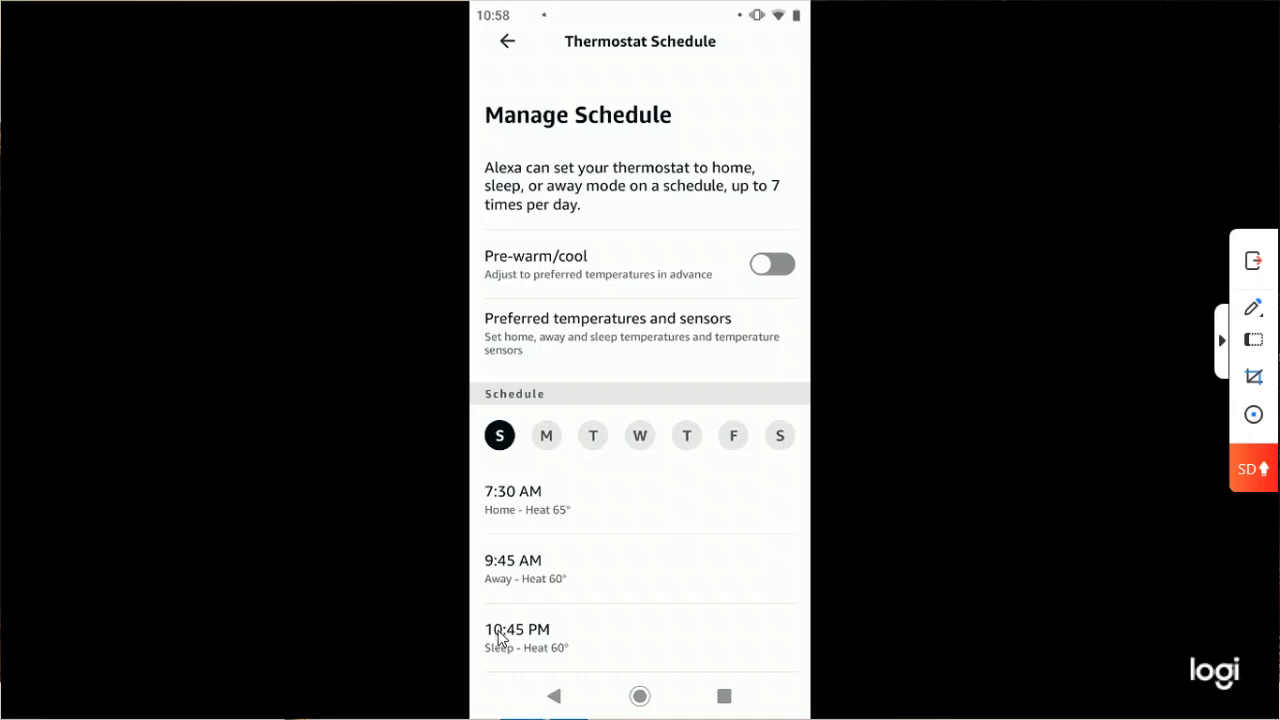
Step: Scroll Sunday's schedule to check the 7:30 AM Home, 9:45 AM Away and 10:45 PM Sleep events
{"action": "scroll", "coordinate": [498, 637], "scroll_direction": "down", "scroll_amount": 2}
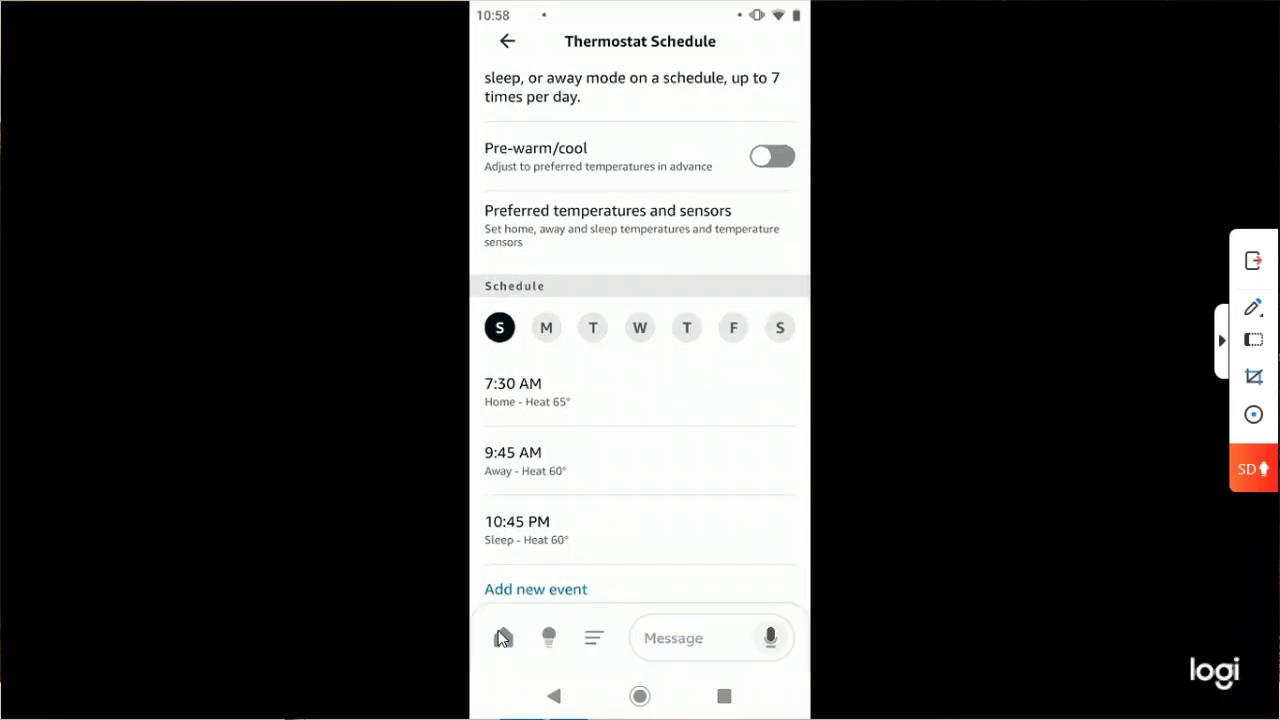
Step: Begin adding another Sunday event, for Home at 5:45 PM
{"action": "left_click", "coordinate": [536, 589]}
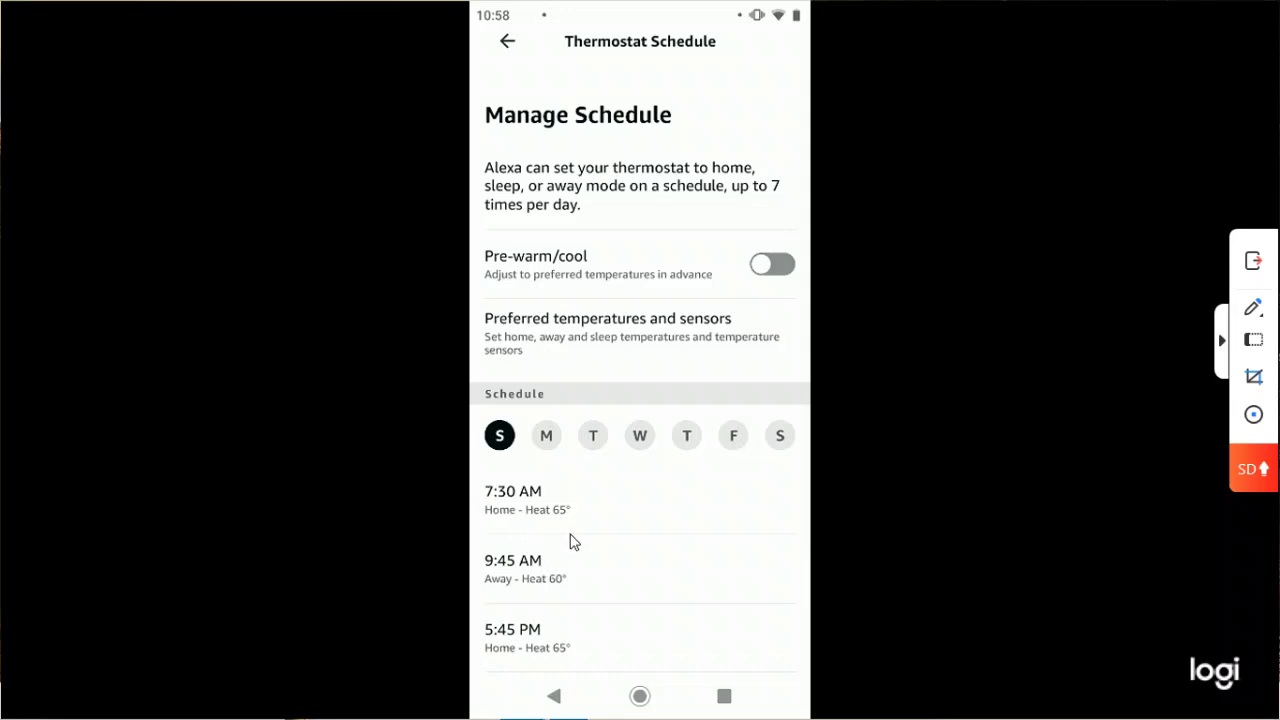
{"action": "scroll", "coordinate": [583, 540], "scroll_direction": "down", "scroll_amount": 3}
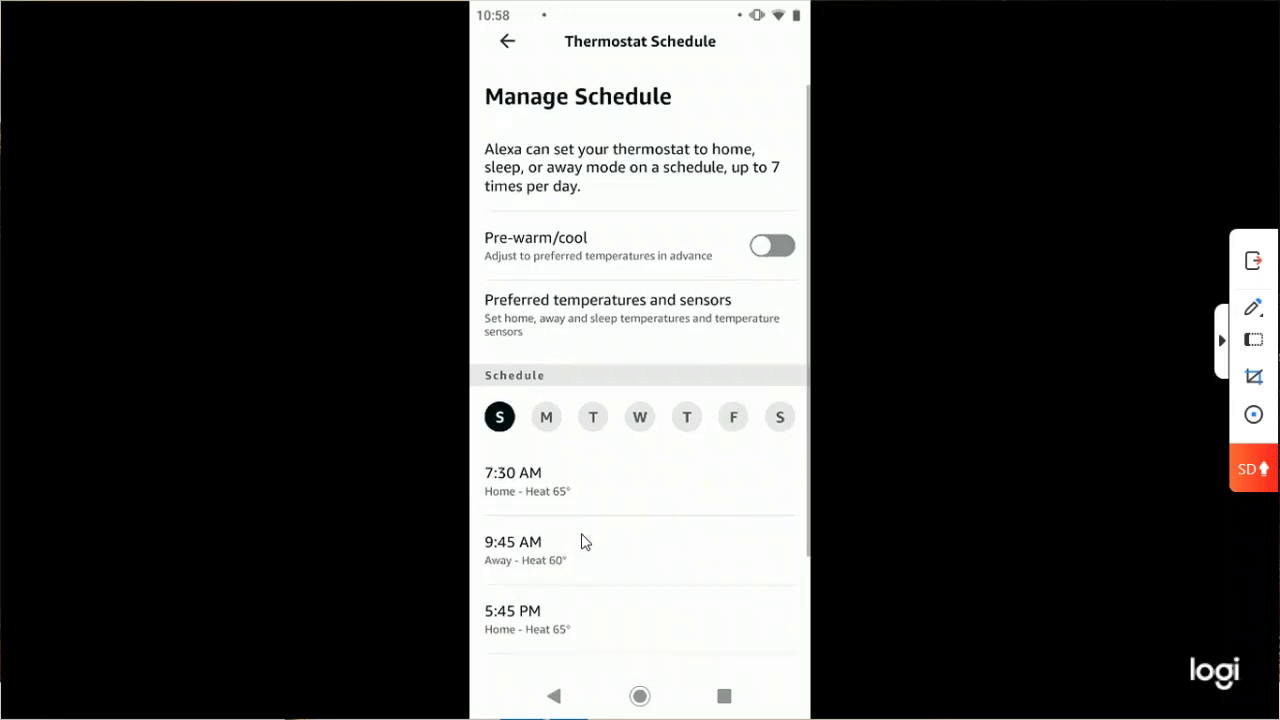
{"action": "scroll", "coordinate": [520, 410], "scroll_direction": "down", "scroll_amount": 2}
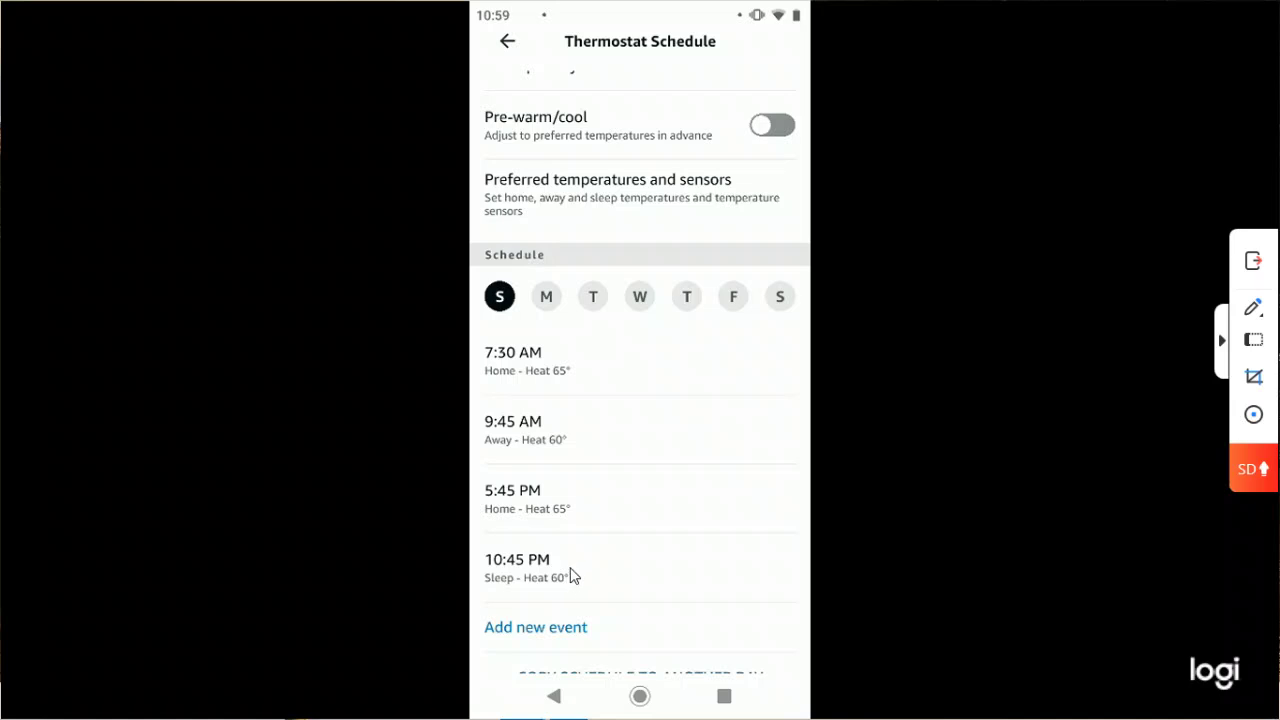
{"action": "left_click_drag", "start_coordinate": [571, 578], "coordinate": [571, 570]}
{"action": "scroll", "coordinate": [571, 570], "scroll_direction": "down", "scroll_amount": 1}
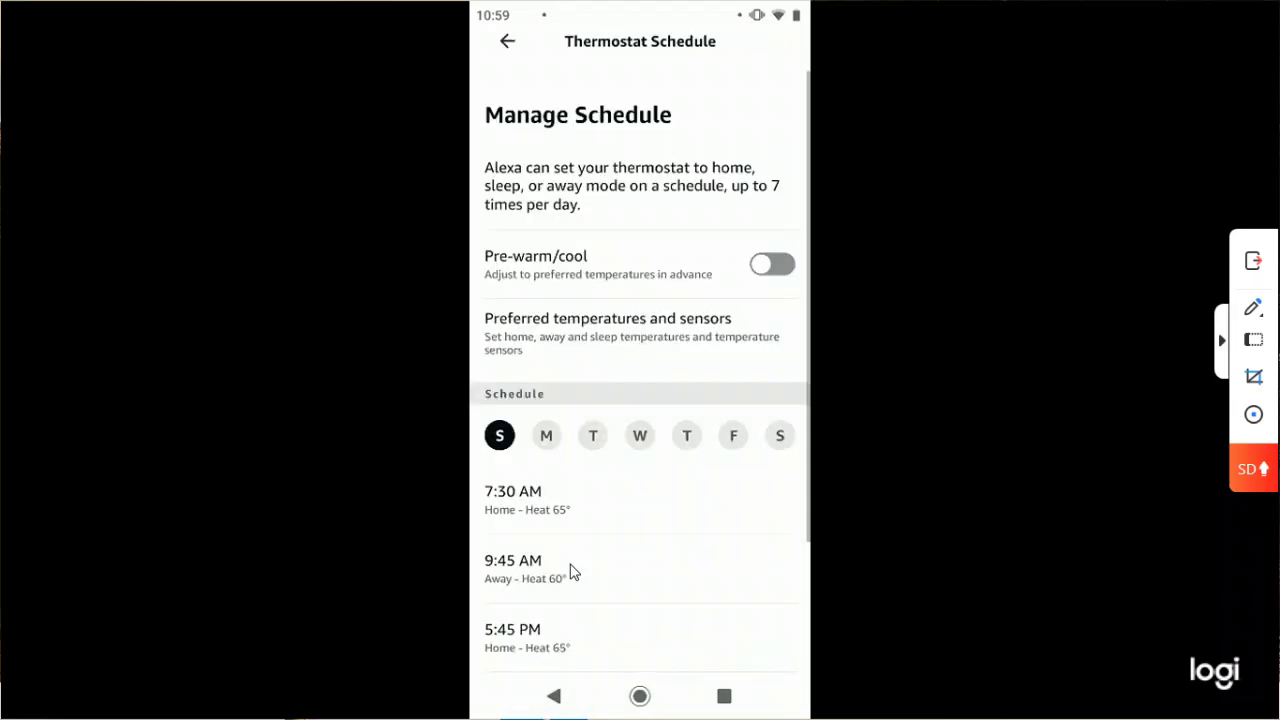
{"action": "scroll", "coordinate": [572, 571], "scroll_direction": "down", "scroll_amount": 3}
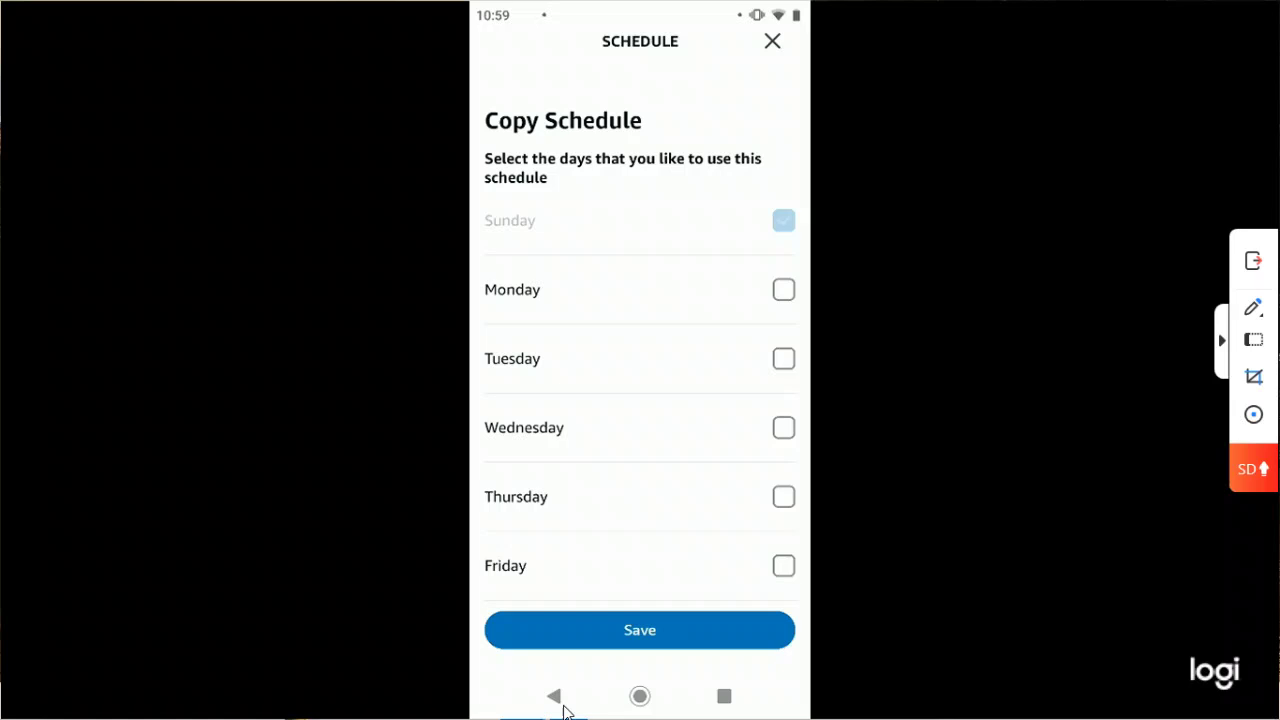
Step: Scroll to the copy-schedule option to copy Sunday's four events to Saturday
{"action": "scroll", "coordinate": [563, 710], "scroll_direction": "down", "scroll_amount": 1}
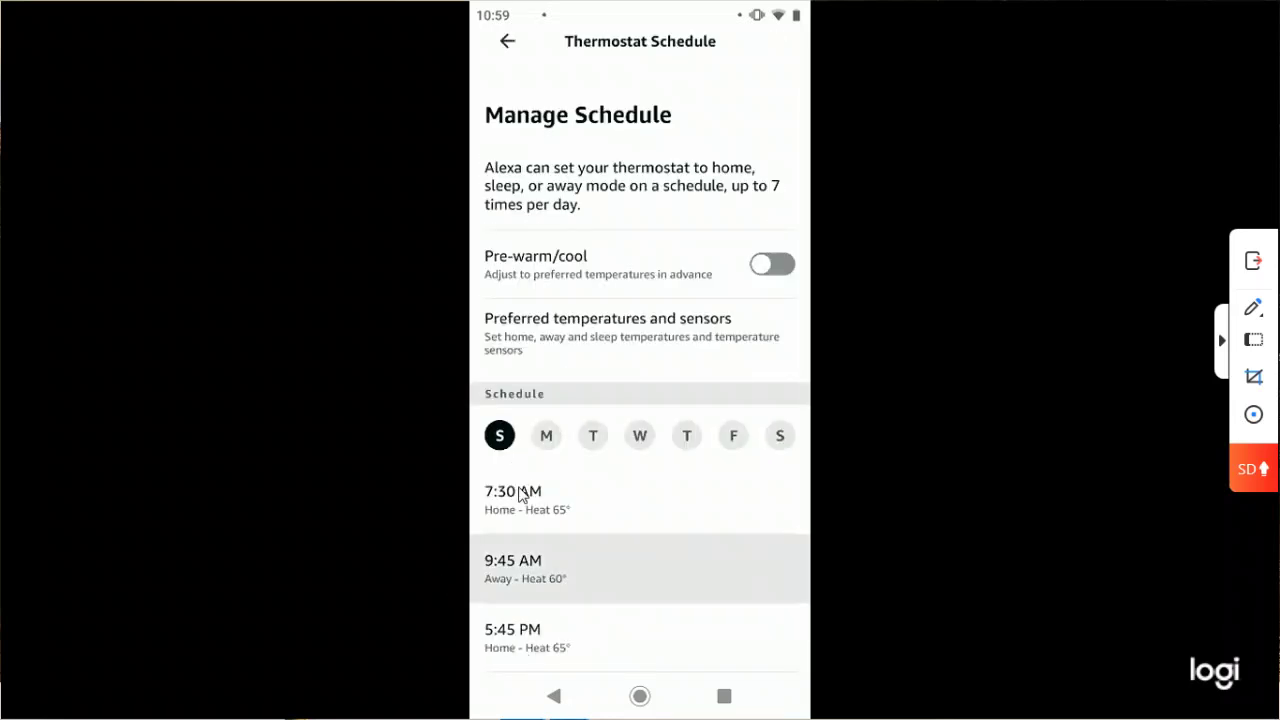
Step: Scroll down the thermostat schedule page to reach Monday's still-empty event list
{"action": "scroll", "coordinate": [519, 495], "scroll_direction": "down", "scroll_amount": 2}
{"action": "scroll", "coordinate": [519, 492], "scroll_direction": "down", "scroll_amount": 1}
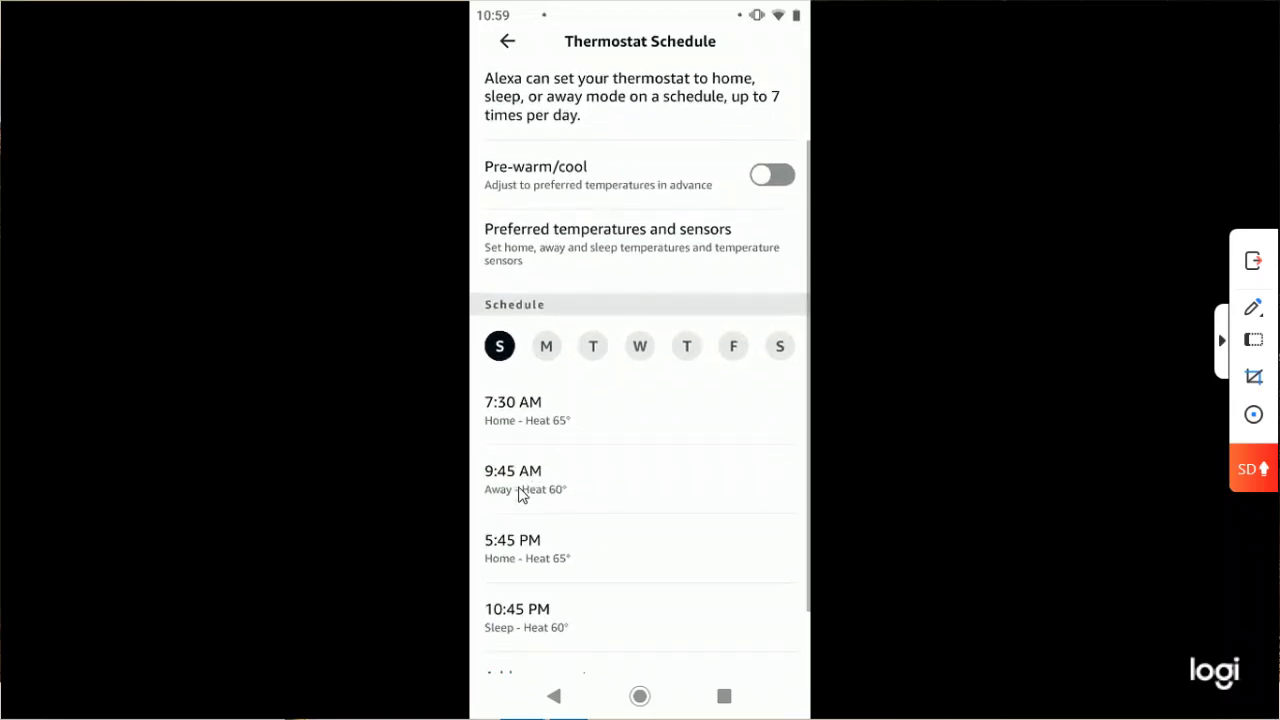
{"action": "scroll", "coordinate": [519, 492], "scroll_direction": "down", "scroll_amount": 1}
{"action": "scroll", "coordinate": [519, 492], "scroll_direction": "down", "scroll_amount": 1}
{"action": "scroll", "coordinate": [519, 492], "scroll_direction": "down", "scroll_amount": 1}
{"action": "scroll", "coordinate": [519, 492], "scroll_direction": "down", "scroll_amount": 1}
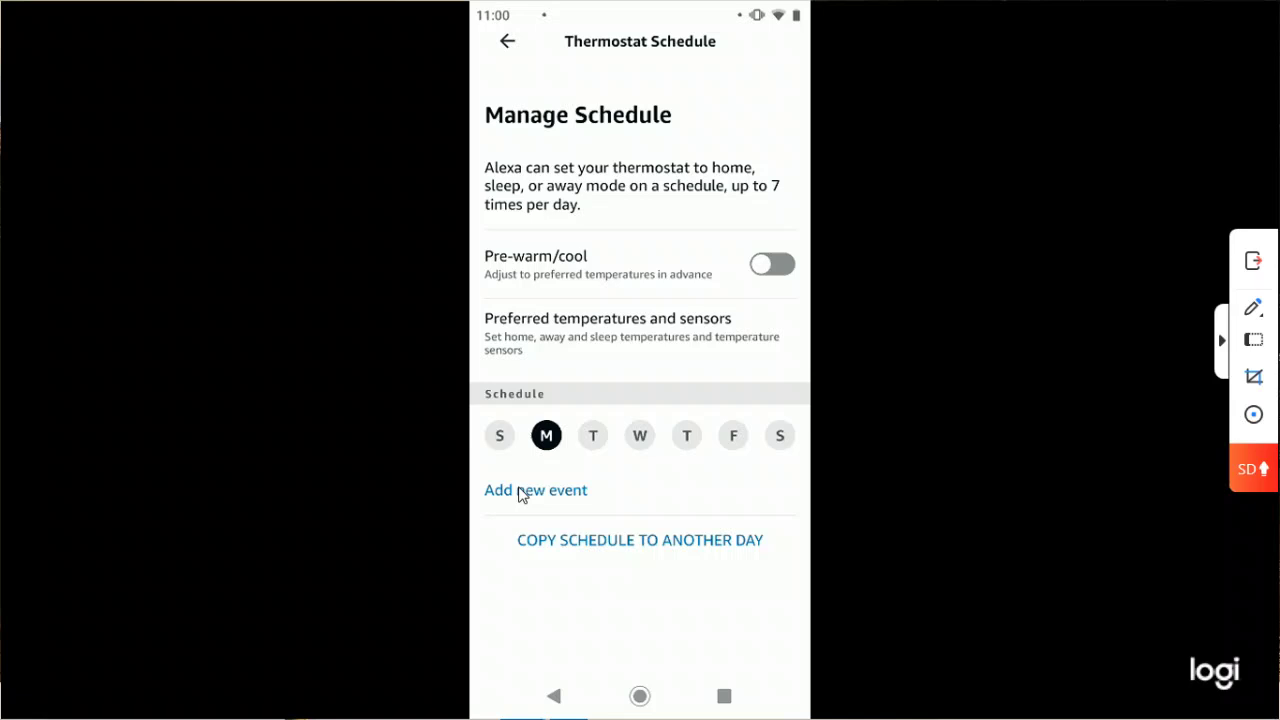
Step: Start a new Monday event and choose Home mode for the 6:00 AM event
{"action": "left_click", "coordinate": [520, 490]}
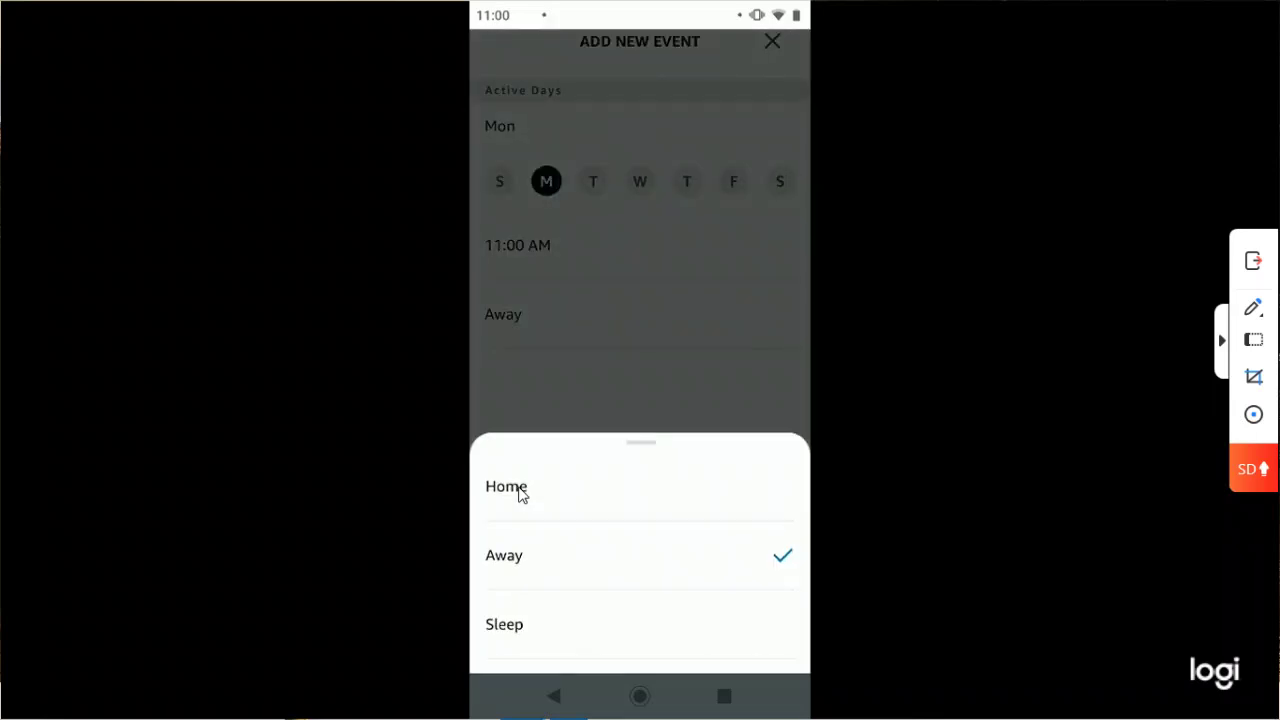
{"action": "left_click", "coordinate": [520, 492]}
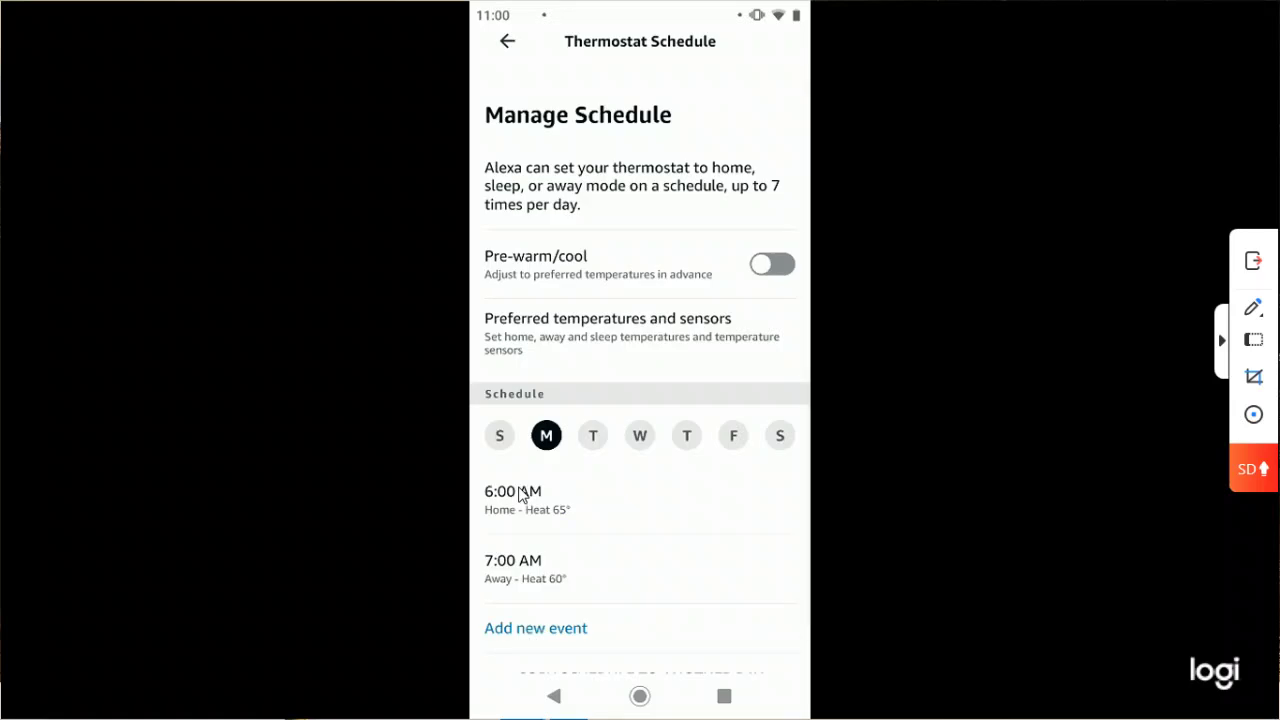
Step: Scroll down and set the new 5:00 PM Monday event to Home (Heat 65°)
{"action": "scroll", "coordinate": [518, 495], "scroll_direction": "down", "scroll_amount": 1}
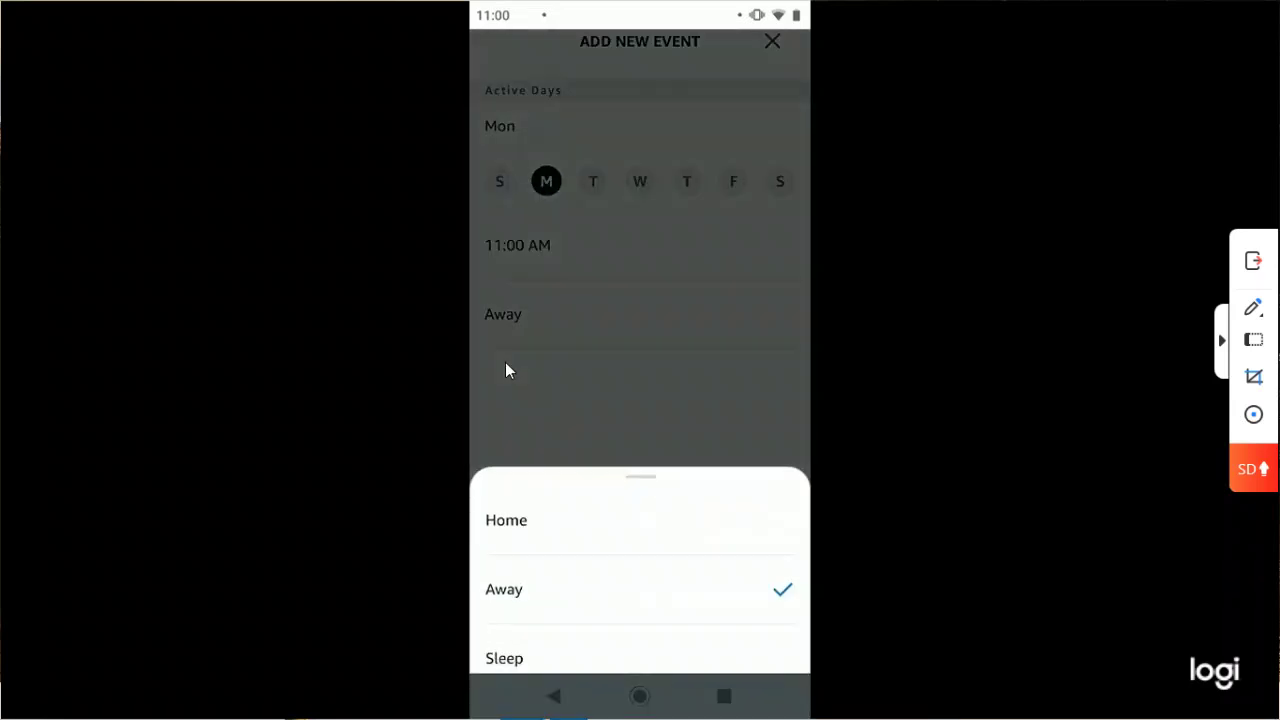
{"action": "left_click", "coordinate": [479, 513]}
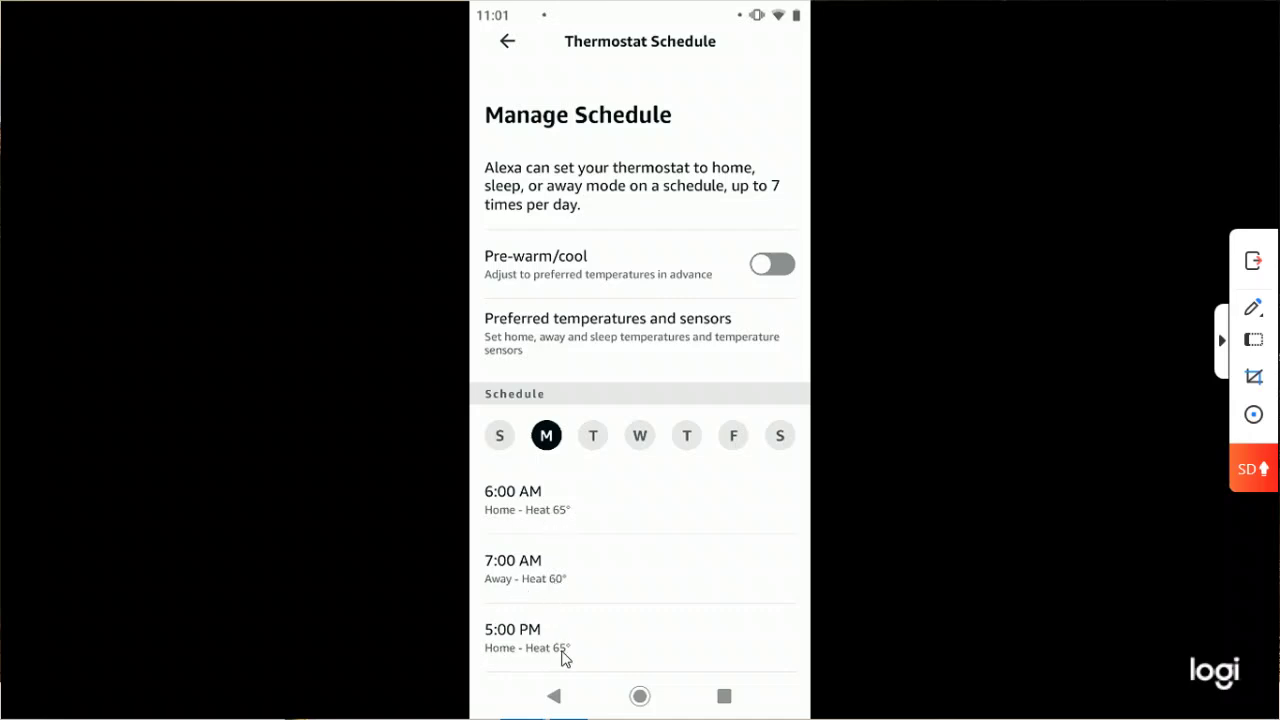
Step: Set a new Monday event to Sleep mode at 11:00 PM and save it
{"action": "scroll", "coordinate": [562, 657], "scroll_direction": "down", "scroll_amount": 3}
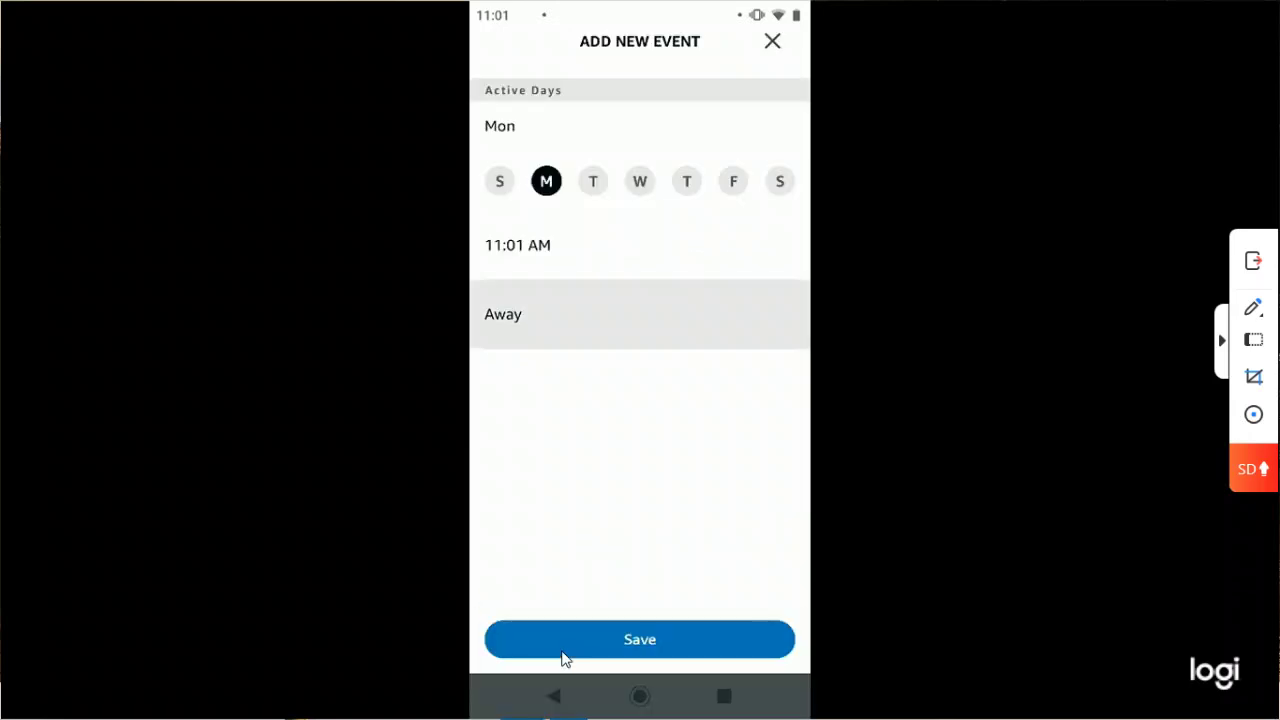
{"action": "left_click", "coordinate": [562, 655]}
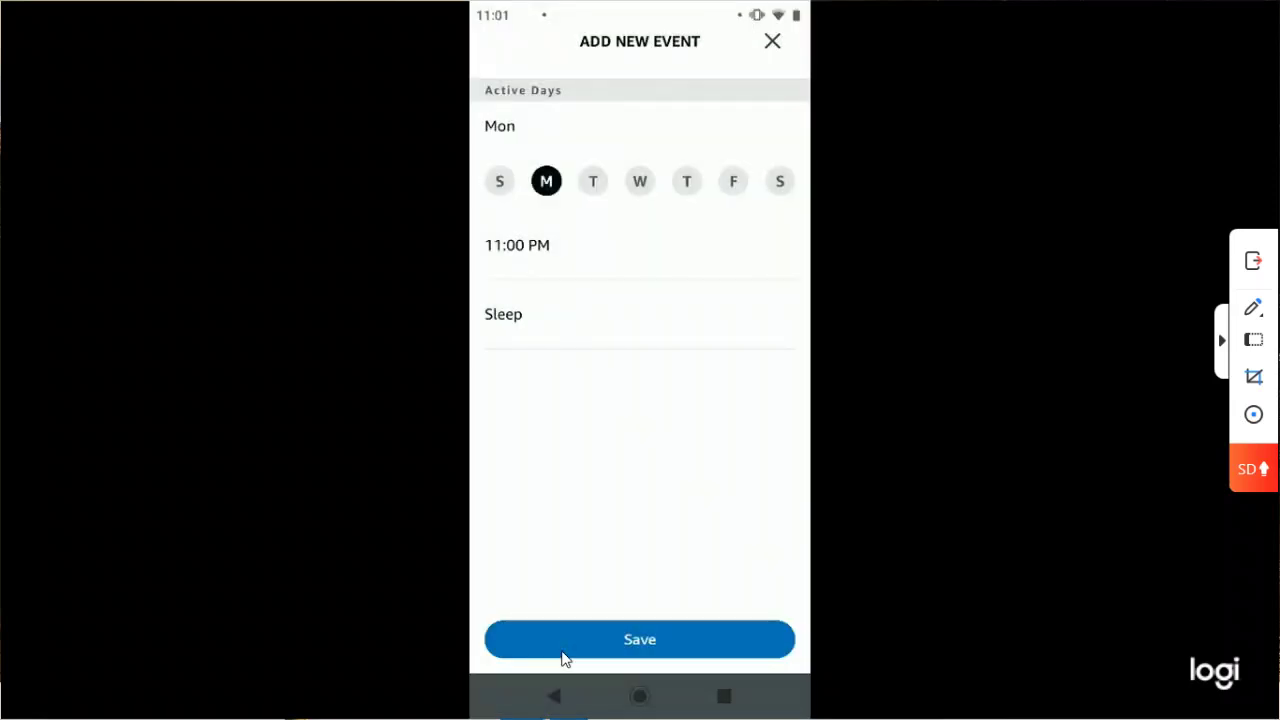
{"action": "left_click", "coordinate": [561, 651]}
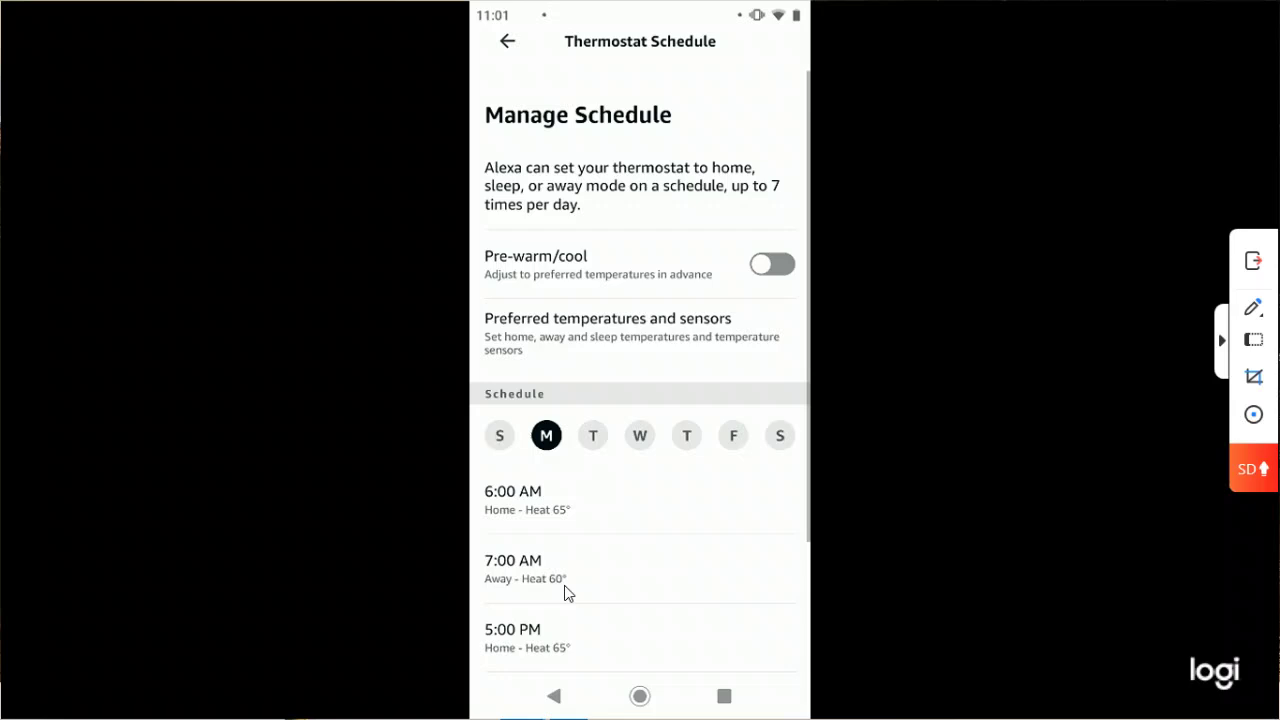
Step: Scroll down Monday's schedule to reach the Saturday day circle
{"action": "scroll", "coordinate": [565, 587], "scroll_direction": "down", "scroll_amount": 1}
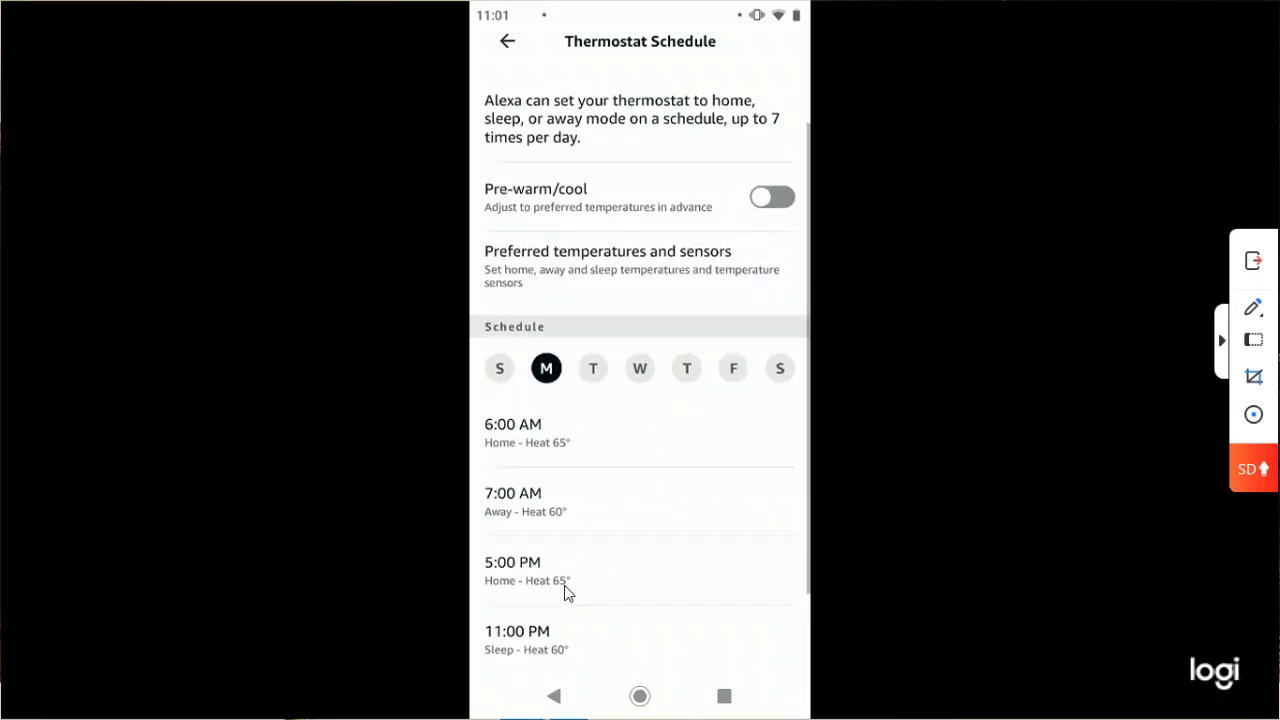
{"action": "scroll", "coordinate": [564, 587], "scroll_direction": "down", "scroll_amount": 2}
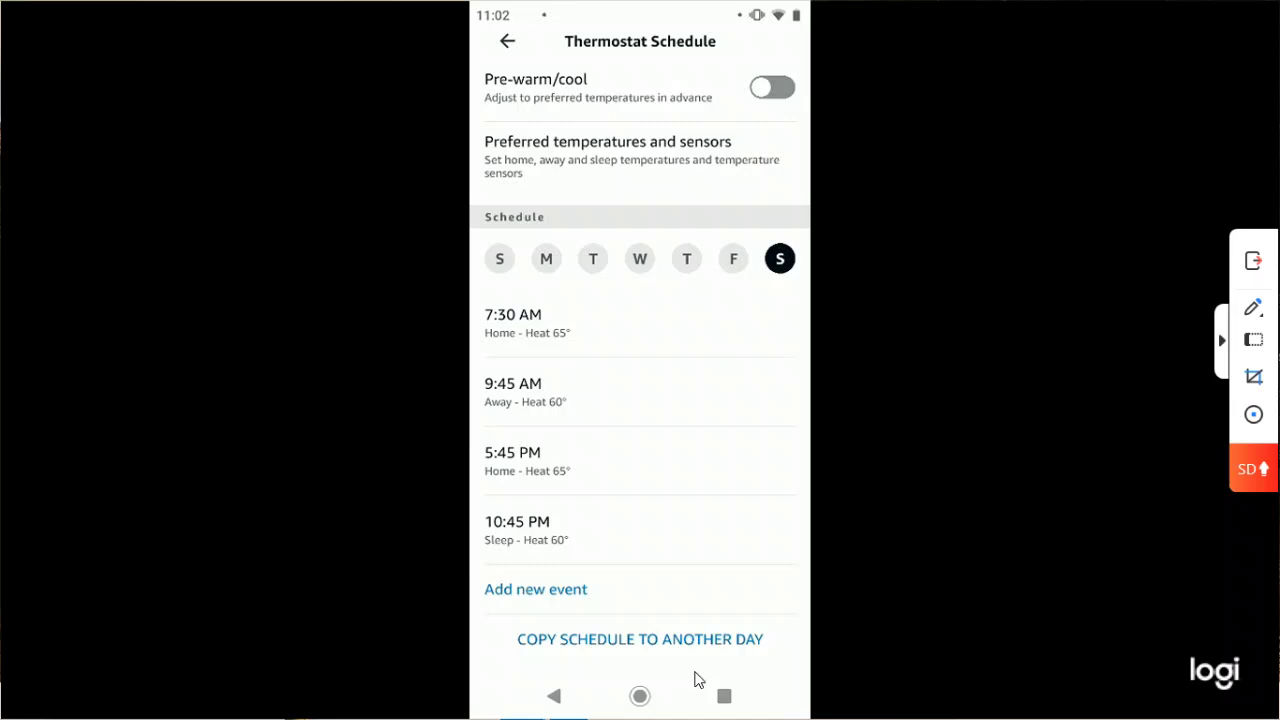
Step: Return to the thermostat page, now on Schedule at 60° Eco, and exit LetsView full screen
{"action": "left_click", "coordinate": [581, 699]}
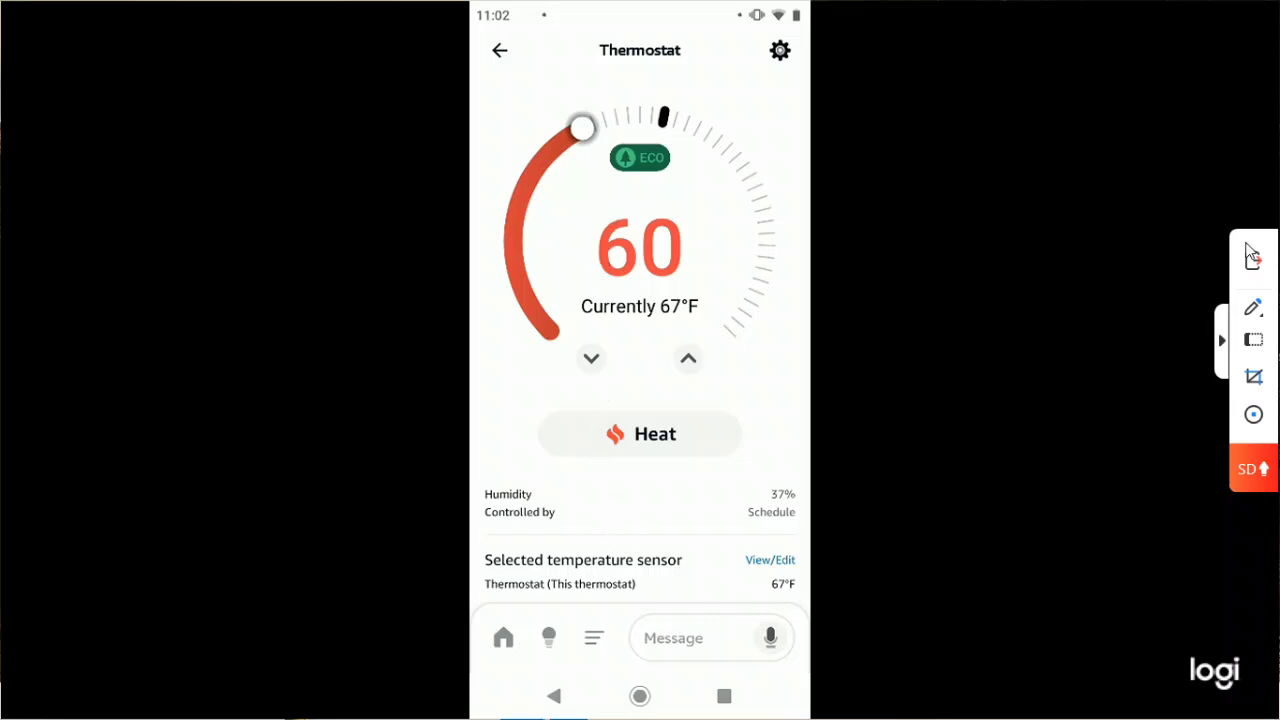
{"action": "left_click", "coordinate": [1253, 260]}
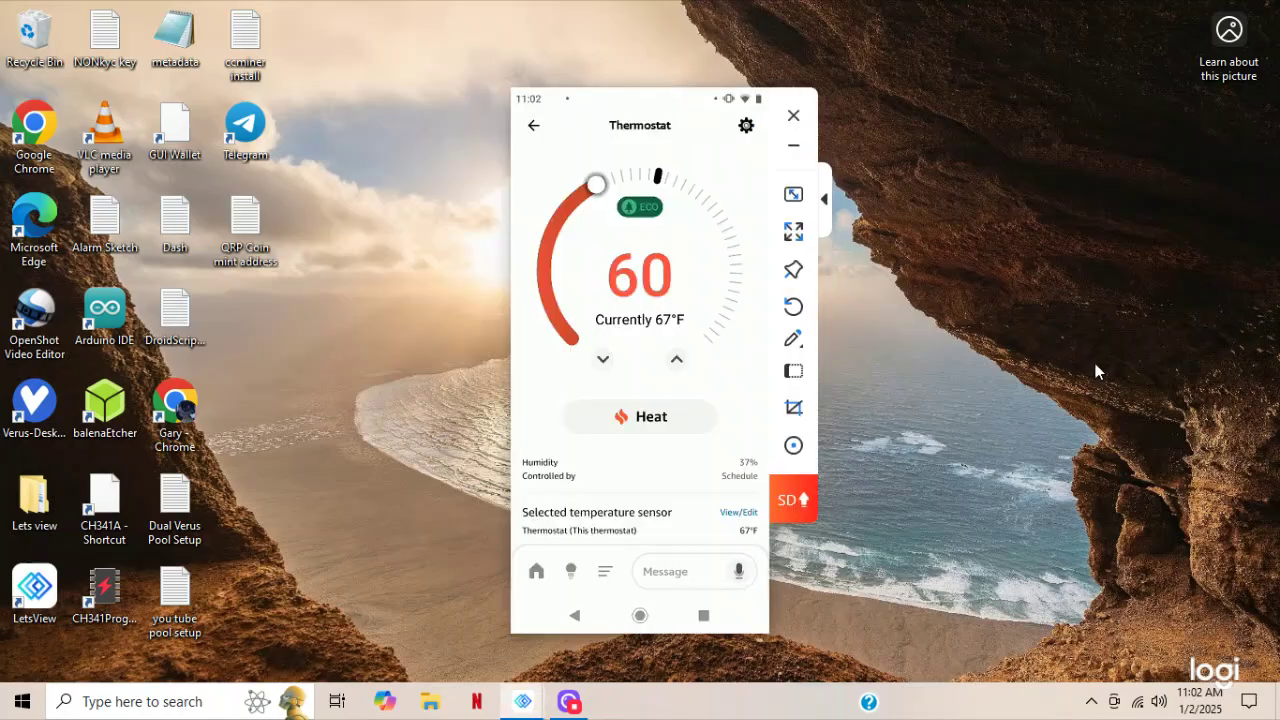
Step: Bring the Logi Capture recorder window to the front from the taskbar
{"action": "left_click", "coordinate": [568, 701]}
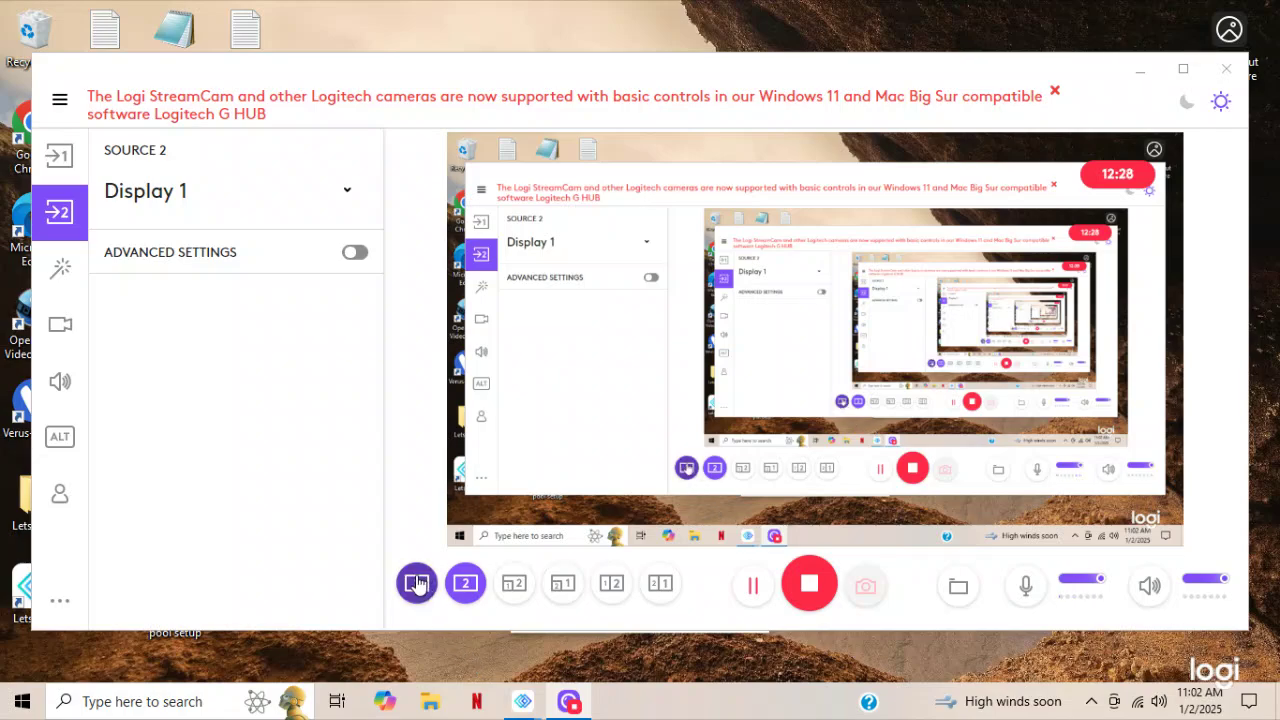